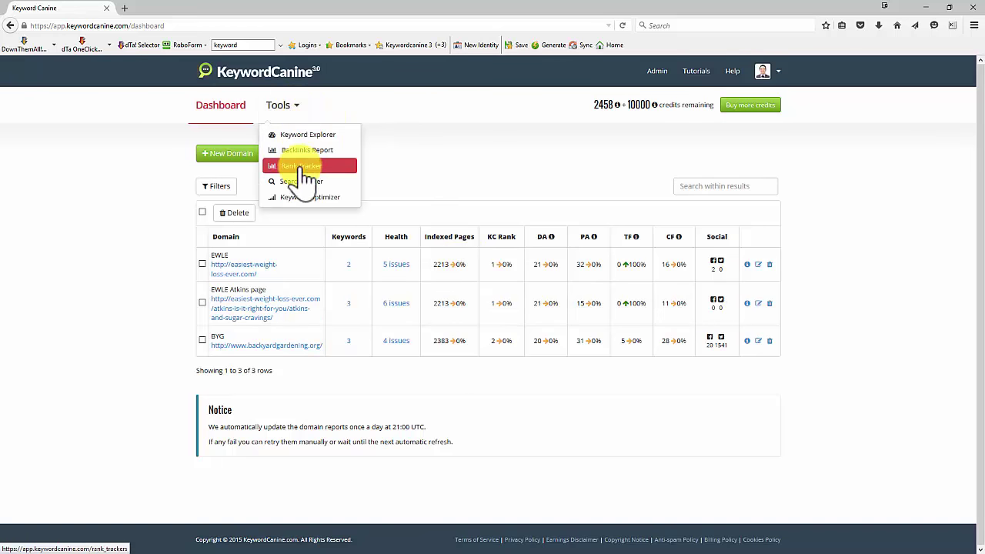
Step: Open the Search Digger tool and enter "how to lose weight" as the keyword
click(301, 182)
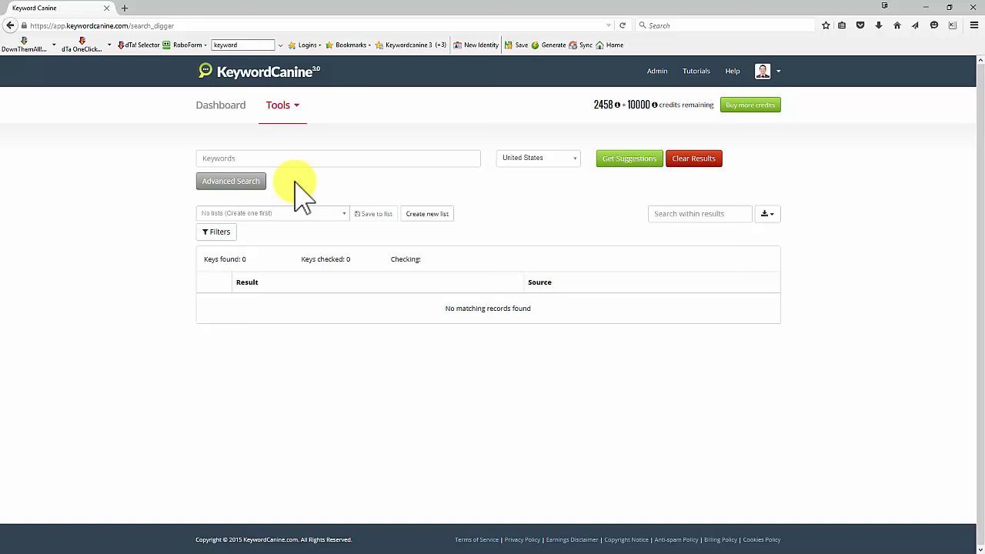
click(299, 160)
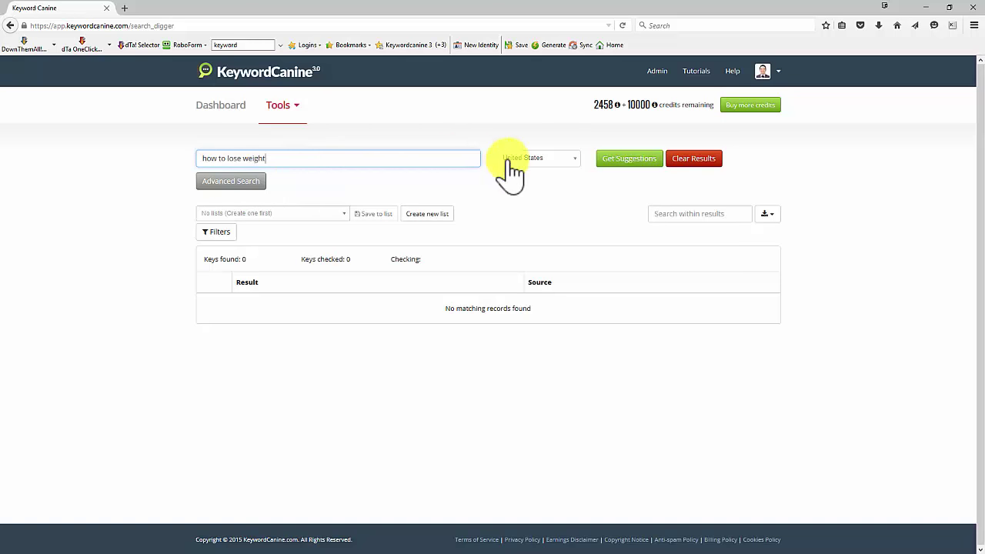
Step: Restrict the advanced search sources to Google only, excluding Yahoo, Bing, Amazon, Ebay and Youtube
click(243, 183)
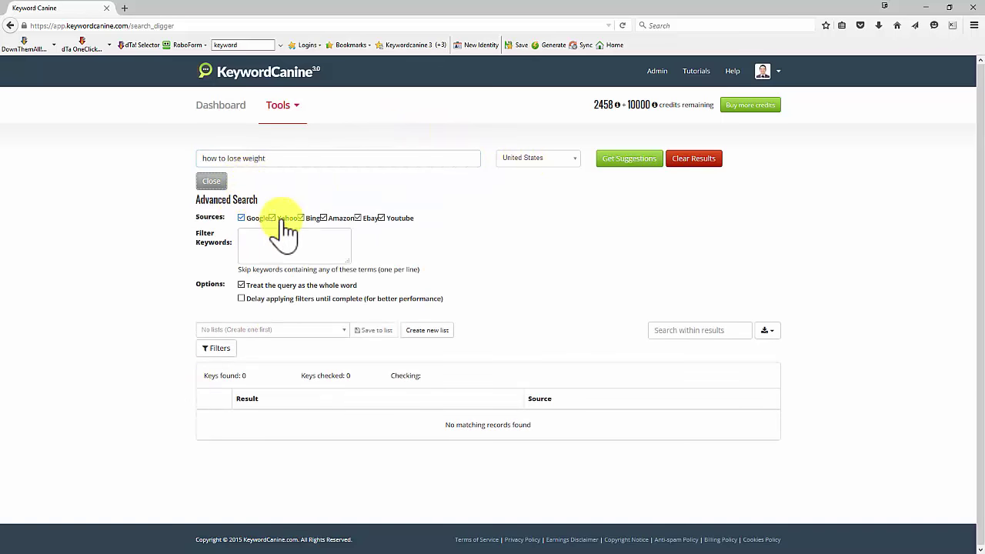
click(241, 219)
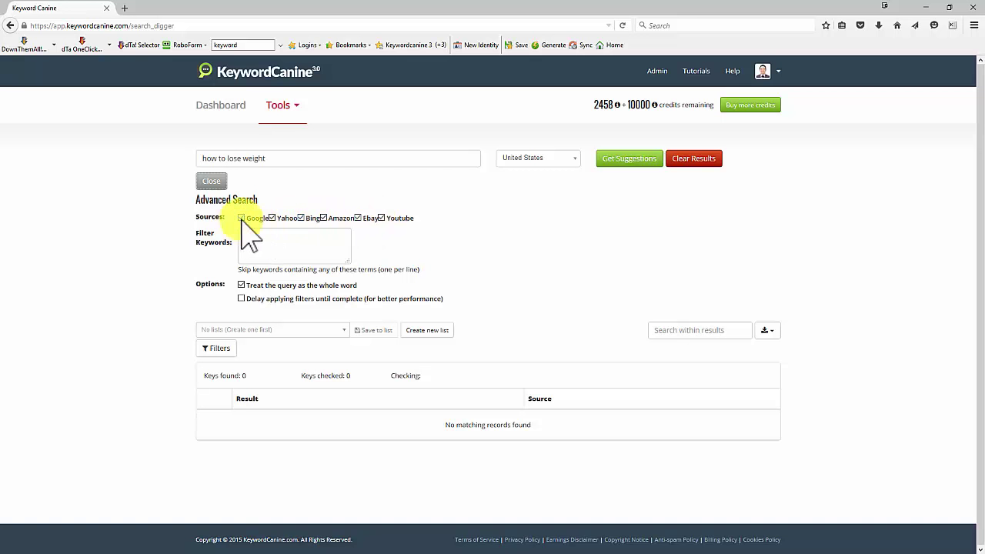
click(271, 217)
click(301, 218)
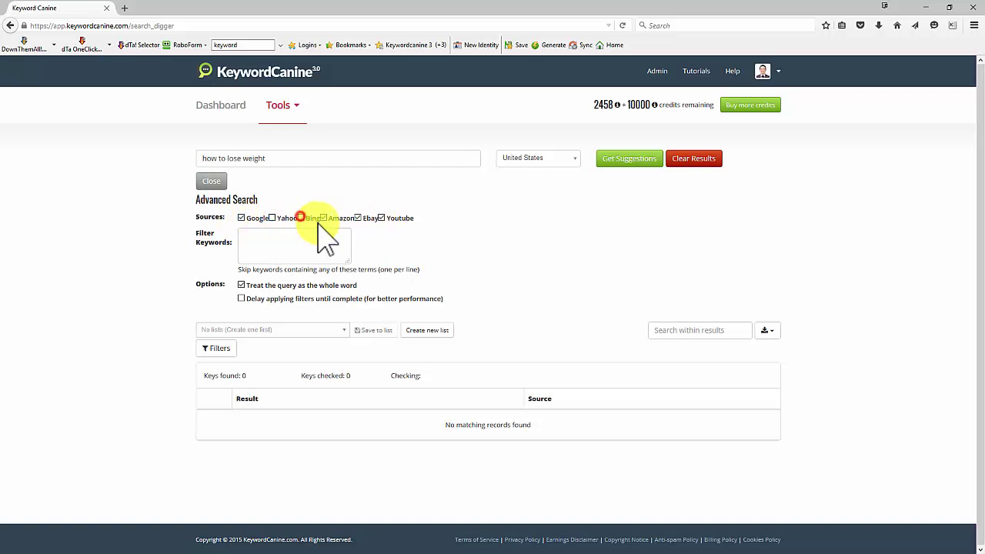
click(324, 218)
click(358, 218)
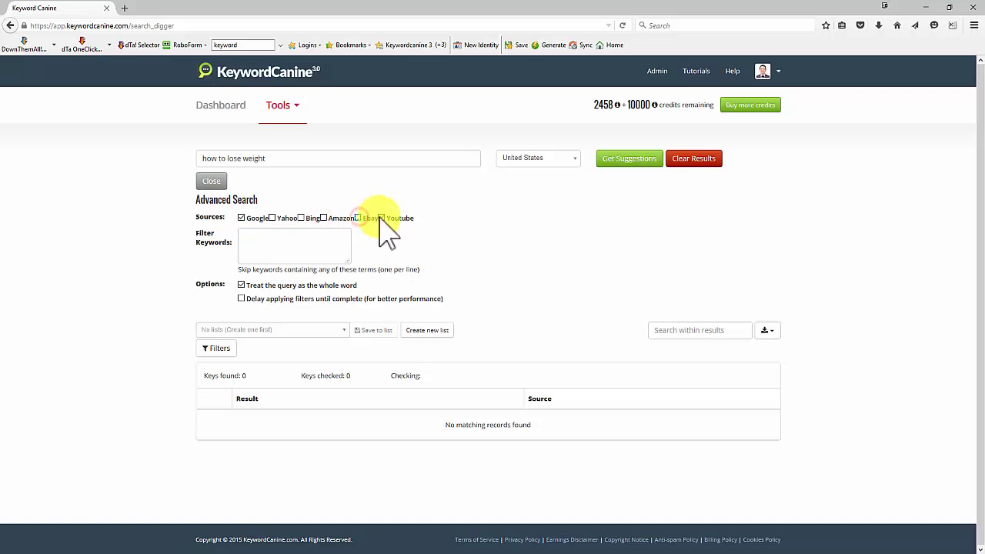
click(381, 218)
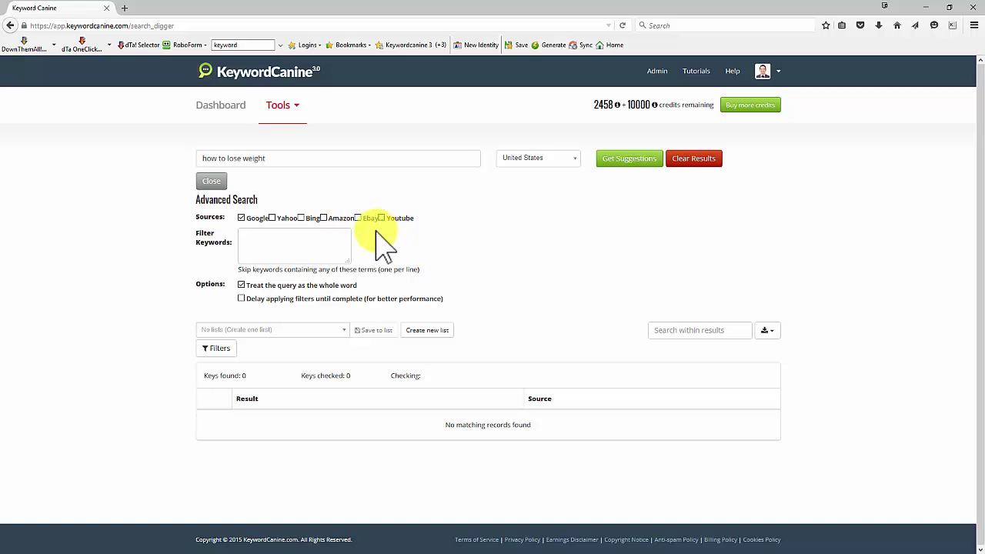
Step: Filter out keywords containing "free" and delay applying filters until the search is complete
click(274, 248)
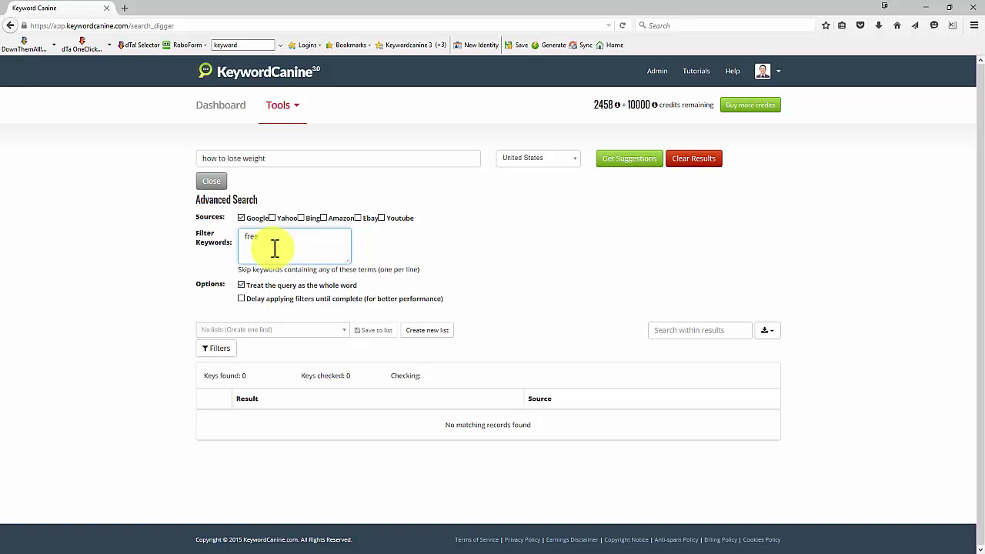
click(240, 298)
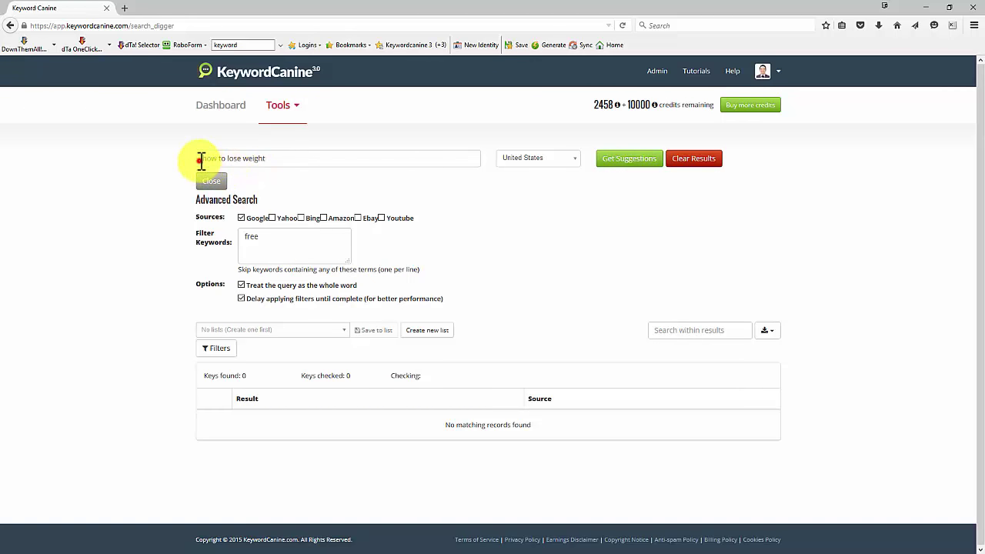
drag(200, 160, 287, 159)
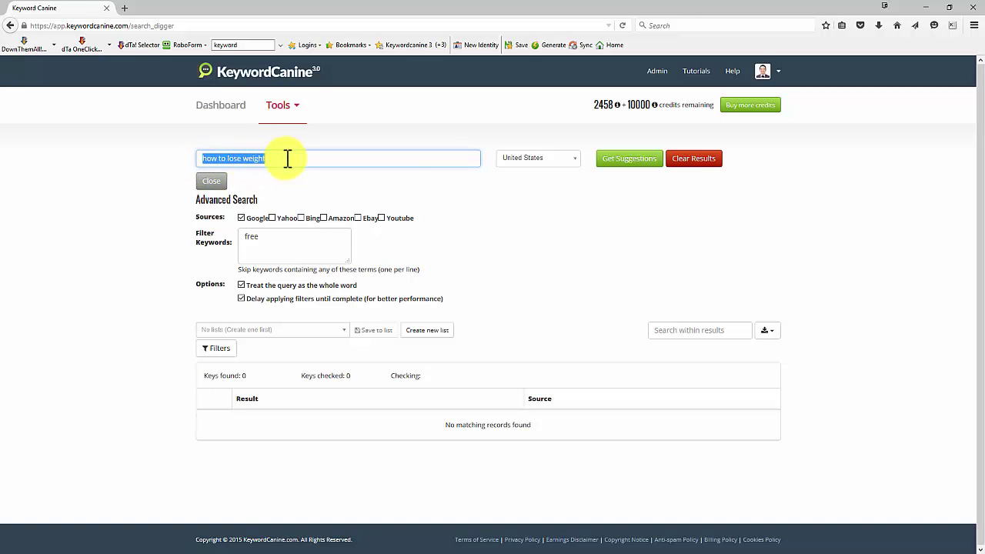
click(287, 158)
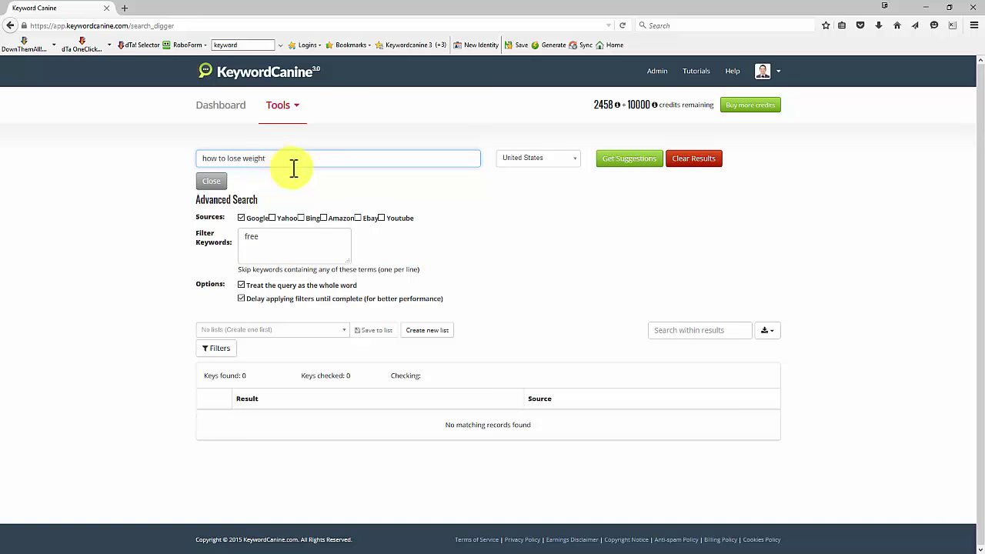
Step: Run a brief suggestion search for "how to lose weight" and clear its results
click(631, 160)
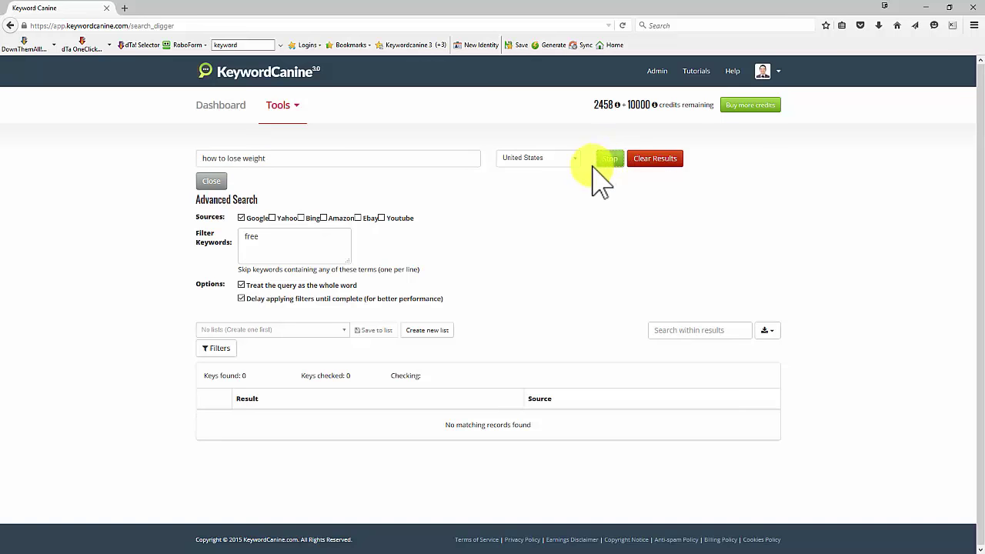
click(604, 159)
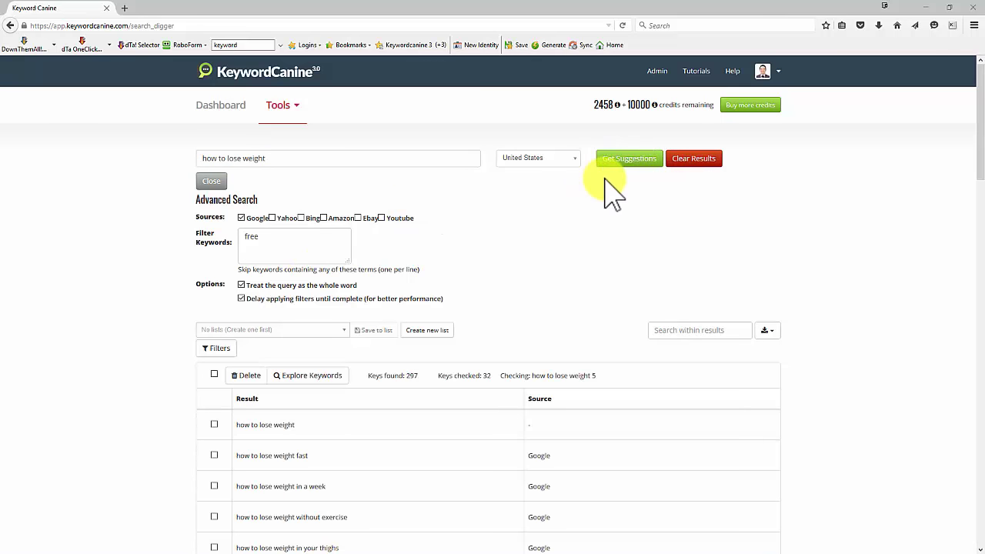
scroll(608, 250, down, 3)
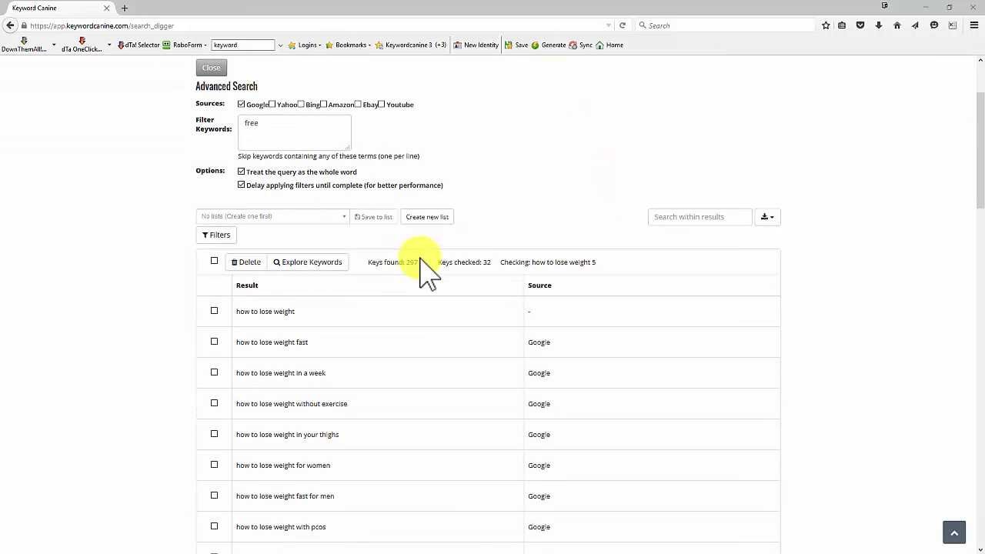
scroll(462, 246, up, 3)
click(691, 158)
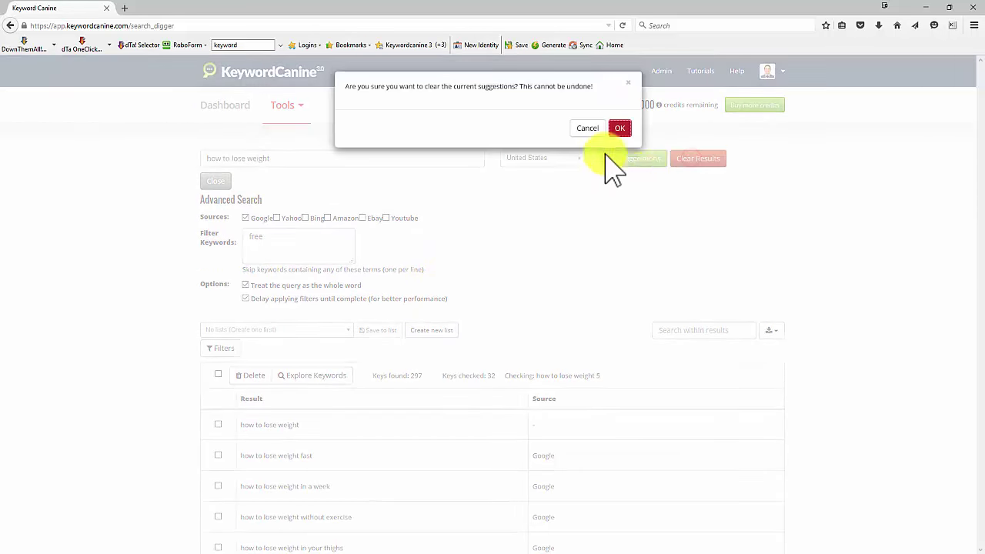
click(620, 130)
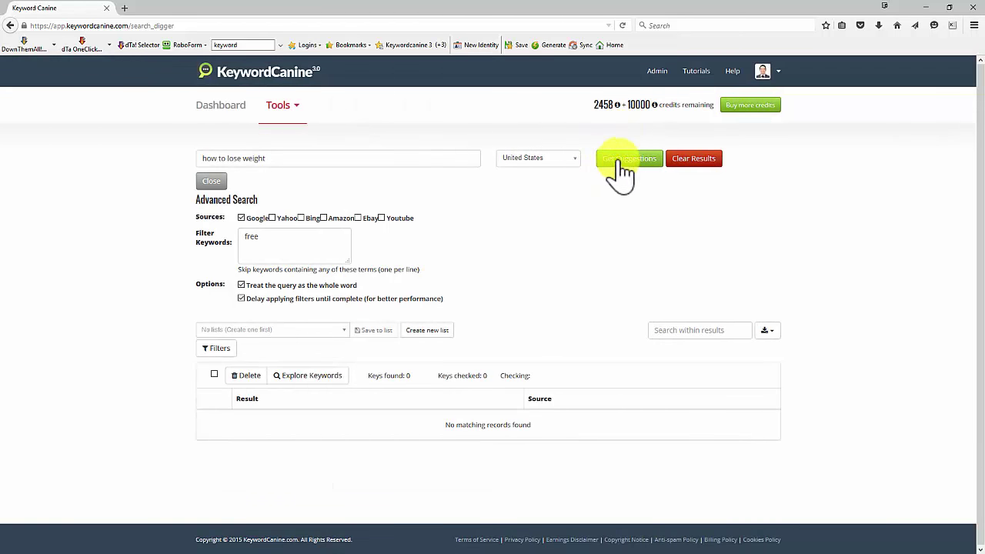
Step: Fetch Google suggestions for "how to lose weight" again and stop the search after a short run
click(625, 165)
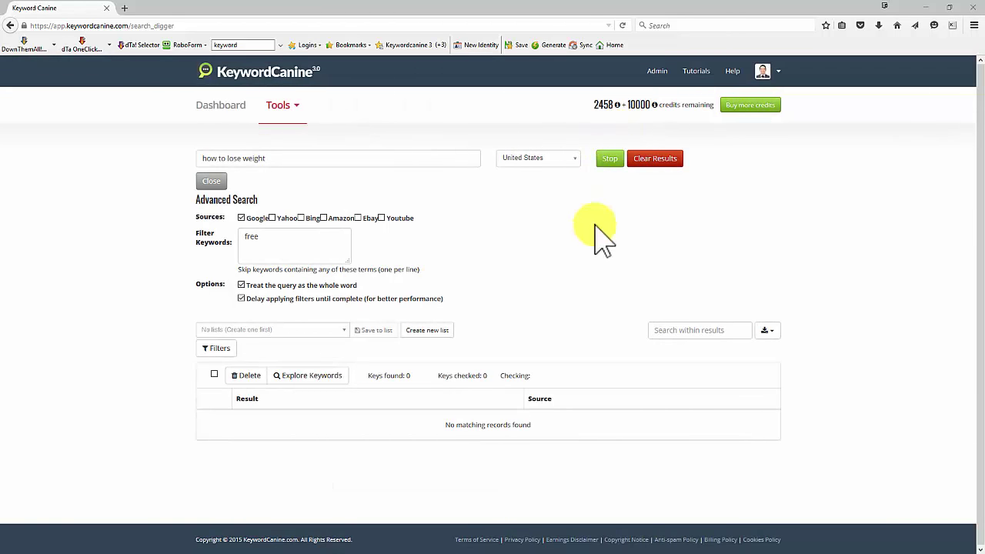
click(616, 169)
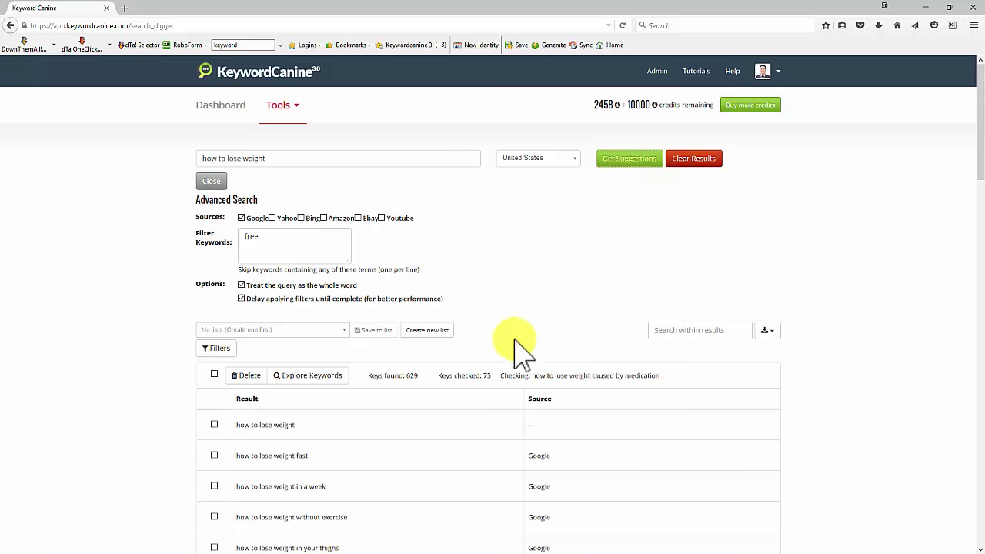
Step: Examine the number of keys found and the long-tail keyword suggestions for specific audiences and situations
drag(379, 376, 433, 389)
scroll(434, 385, down, 3)
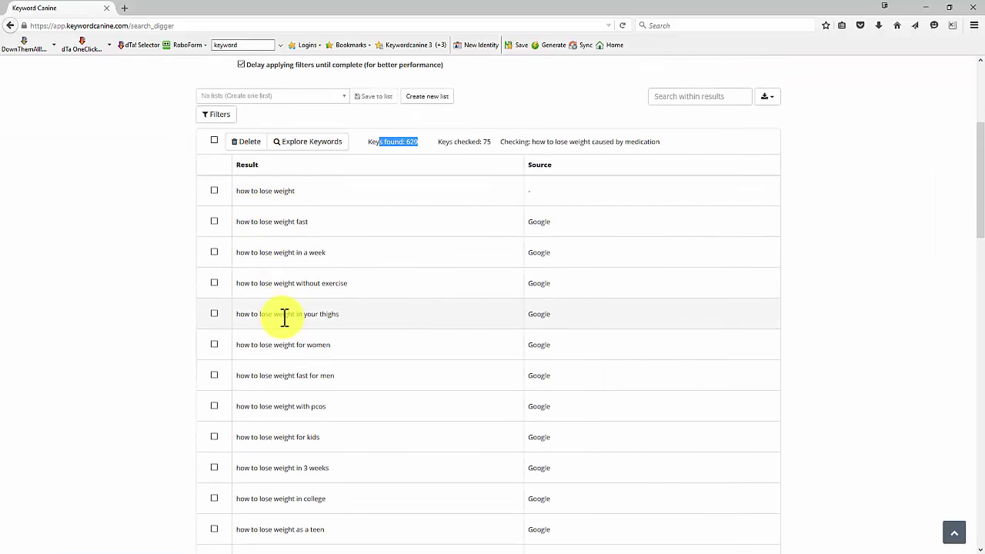
scroll(284, 317, down, 2)
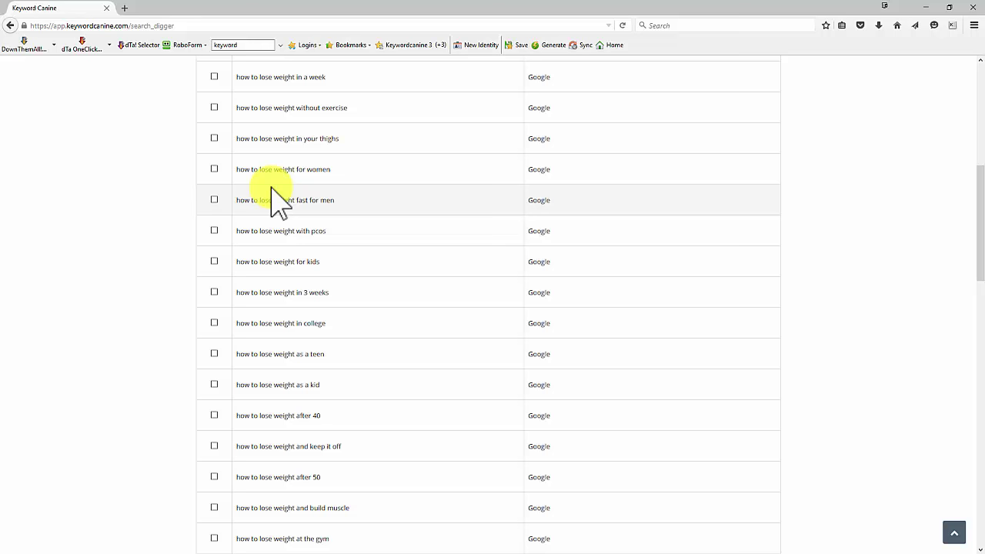
scroll(277, 394, up, 2)
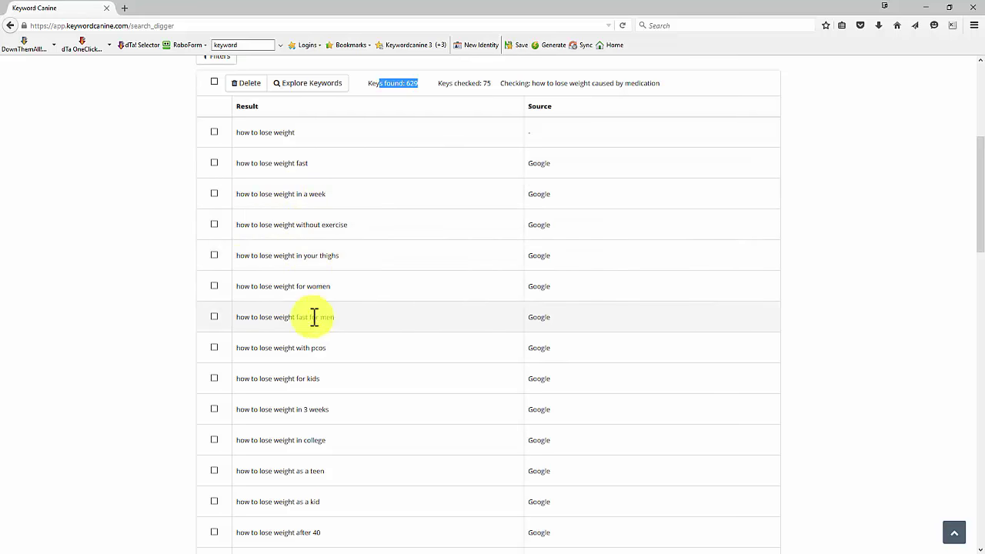
drag(240, 255, 336, 254)
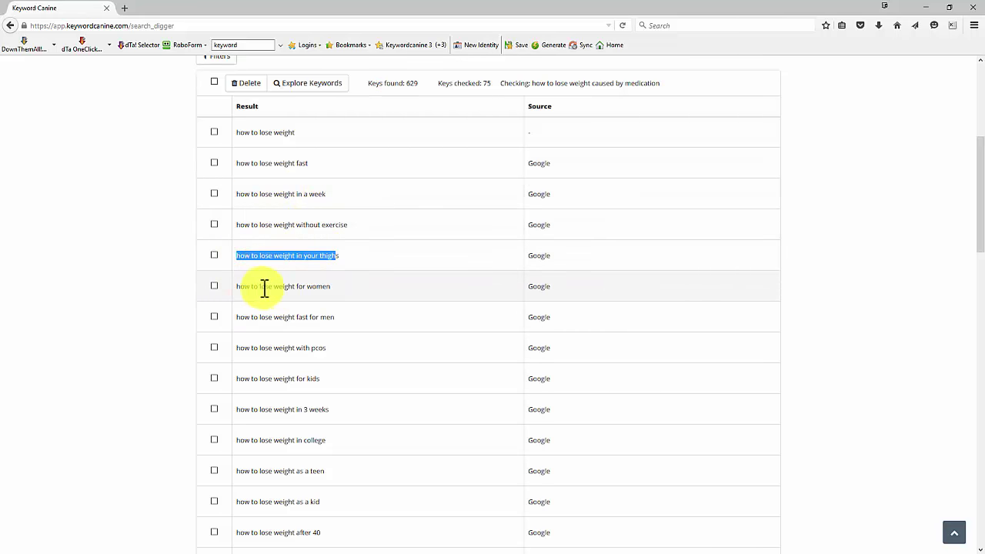
drag(273, 317, 350, 327)
scroll(303, 354, down, 2)
drag(312, 290, 350, 291)
scroll(350, 296, down, 2)
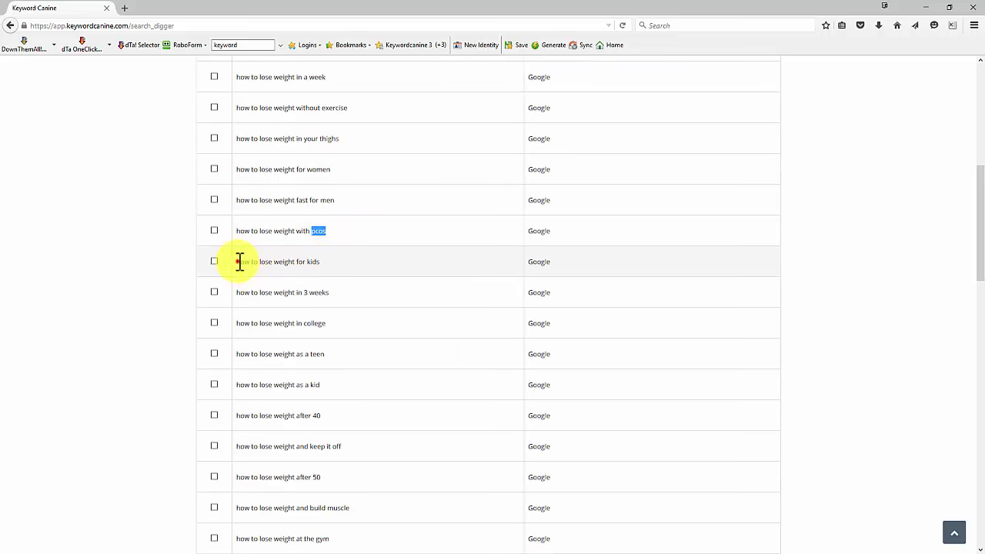
drag(240, 262, 338, 273)
scroll(318, 277, down, 4)
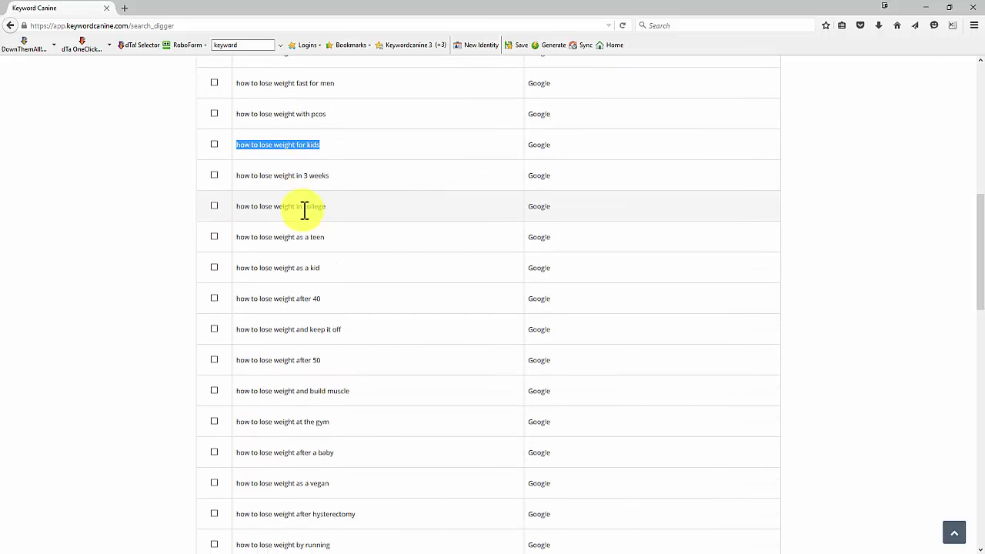
scroll(321, 321, down, 2)
drag(241, 239, 364, 251)
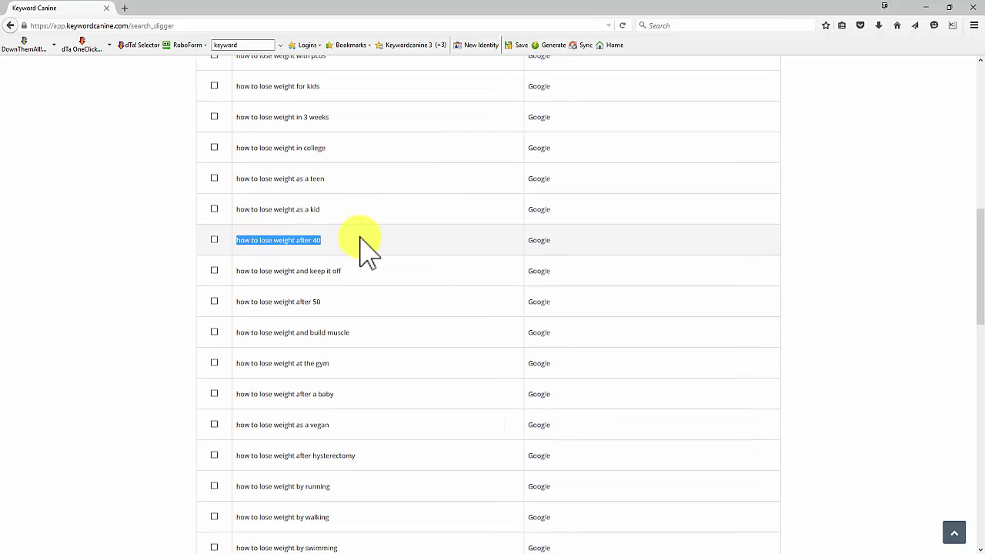
scroll(363, 252, up, 8)
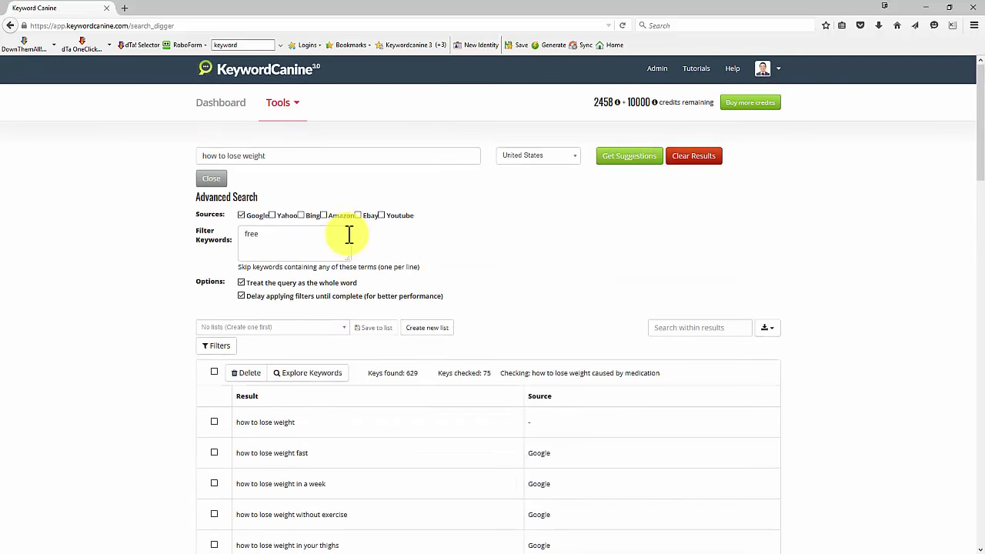
Step: Select the suggestions "how to lose weight without exercise", "how to lose weight after 50" and "how to lose weight as a vegan"
scroll(349, 234, down, 4)
scroll(336, 374, down, 2)
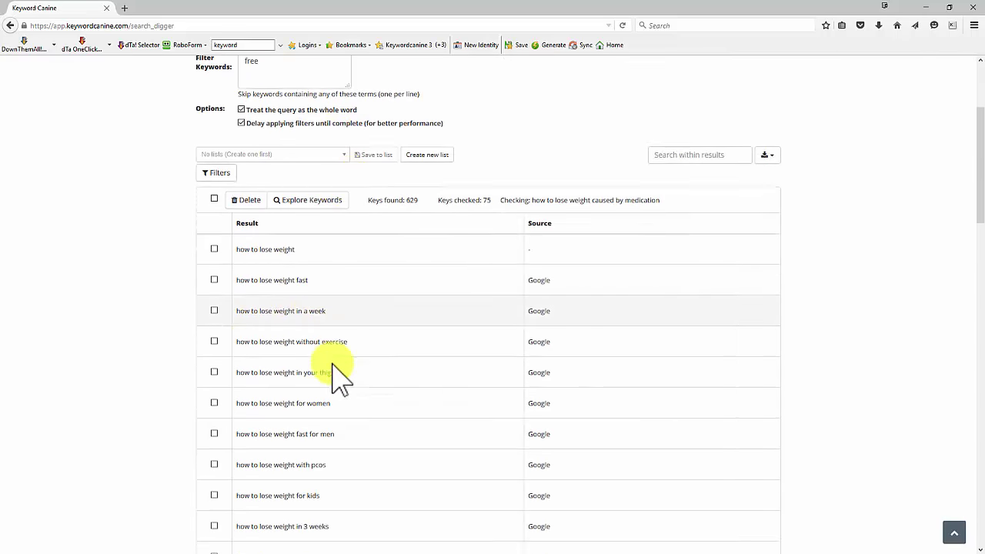
click(214, 341)
scroll(342, 364, down, 5)
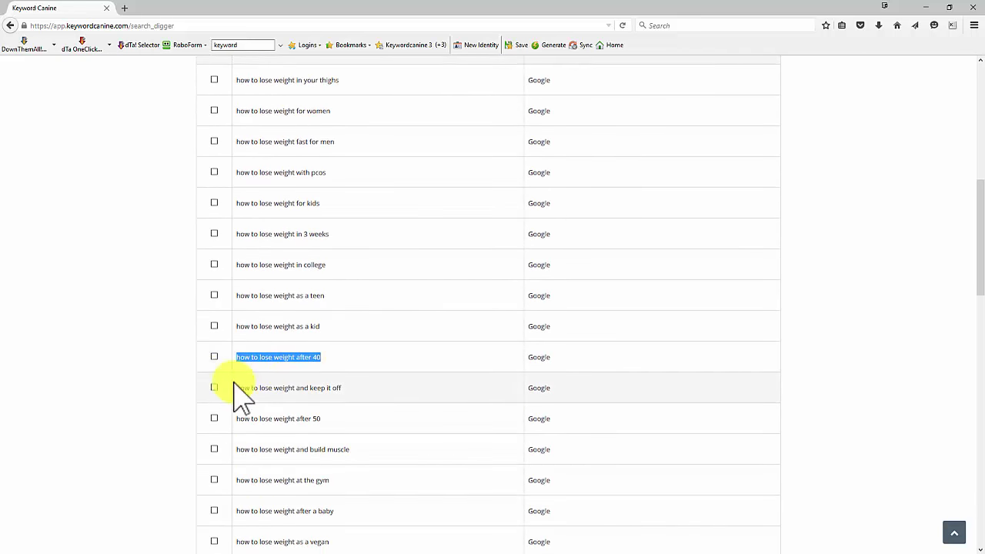
click(214, 357)
scroll(345, 374, down, 1)
scroll(346, 374, down, 1)
click(214, 301)
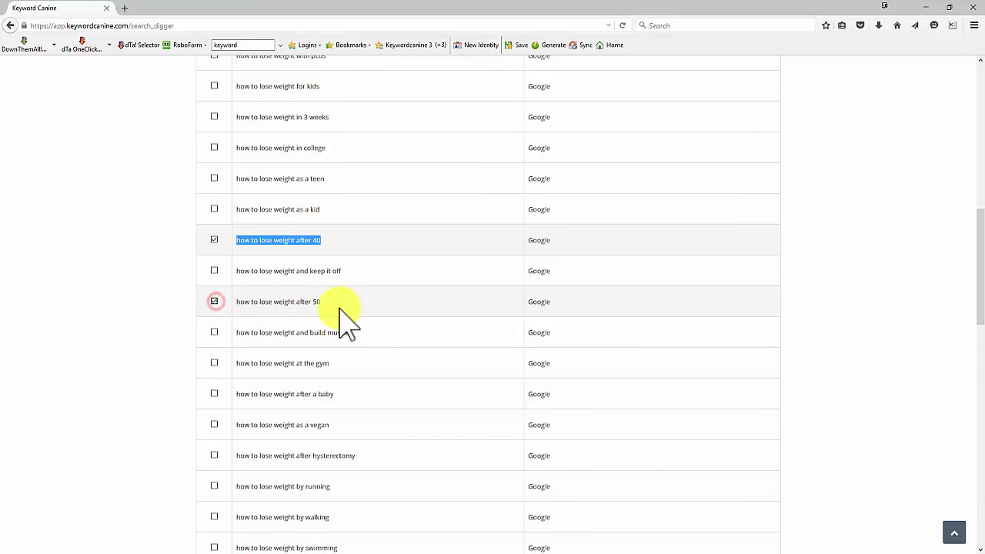
click(214, 240)
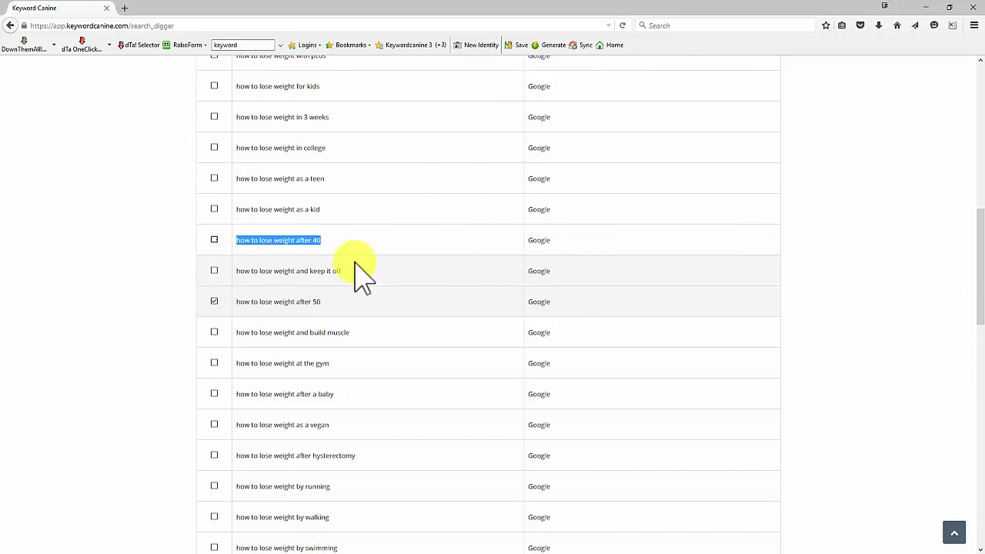
scroll(307, 246, down, 3)
click(214, 192)
Step: Check the export formats for the suggestions and open the selected keywords in Keyword Explorer
scroll(350, 223, up, 4)
scroll(350, 230, up, 5)
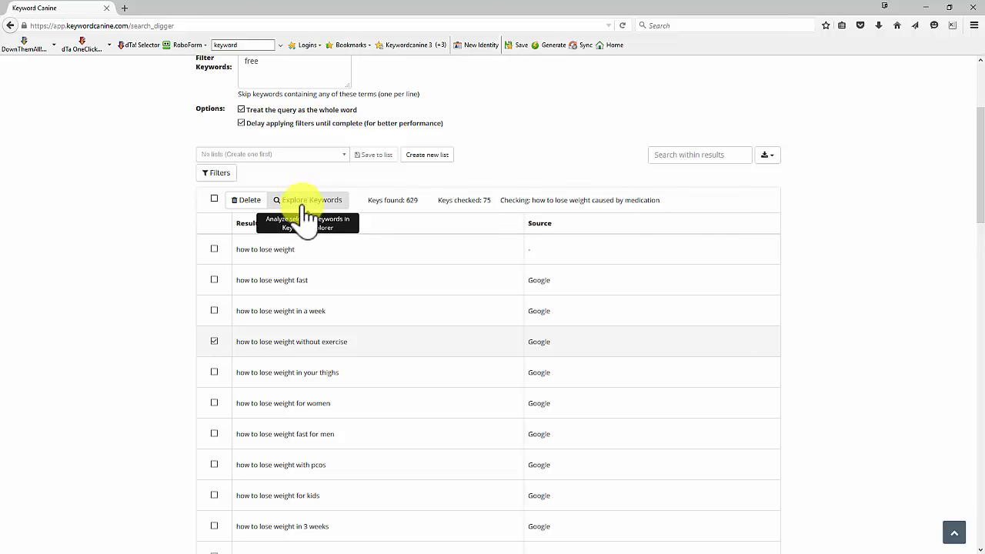
scroll(308, 215, up, 3)
click(771, 271)
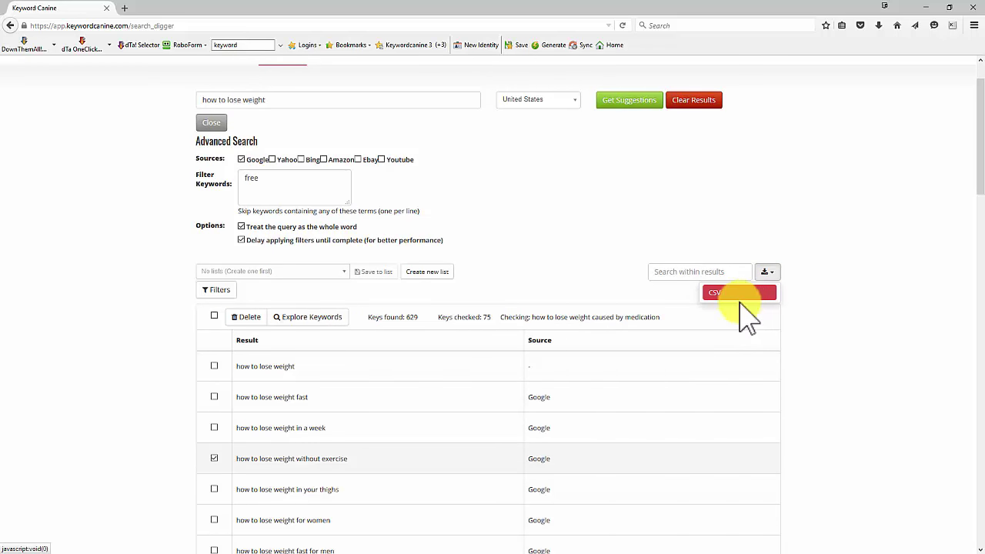
click(765, 274)
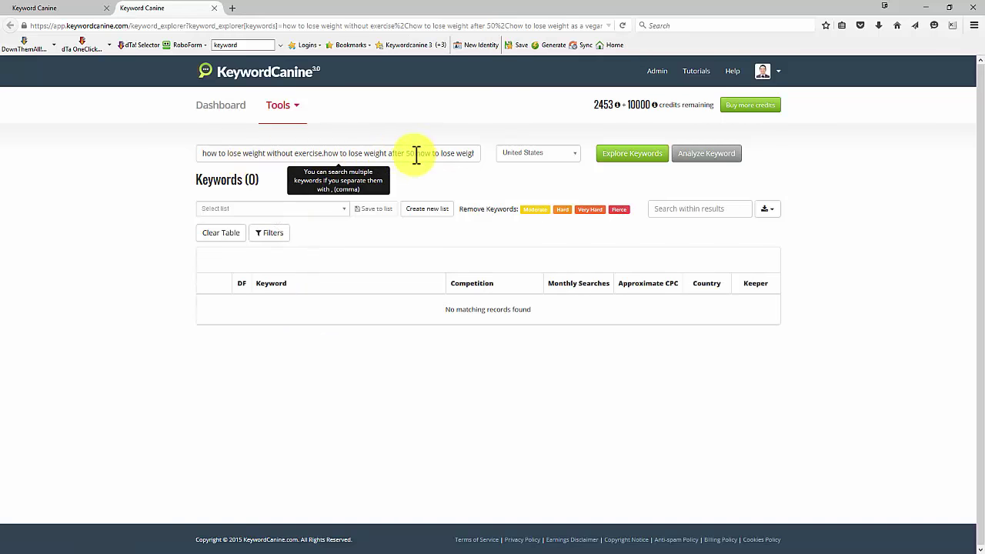
Step: Explore related keywords for the three transferred weight-loss keywords in the United States
click(632, 154)
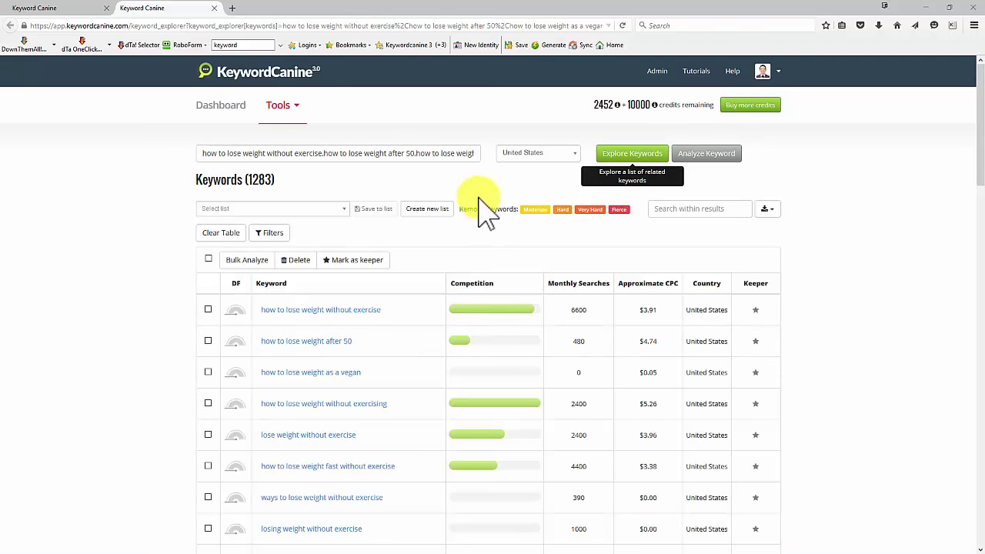
click(264, 153)
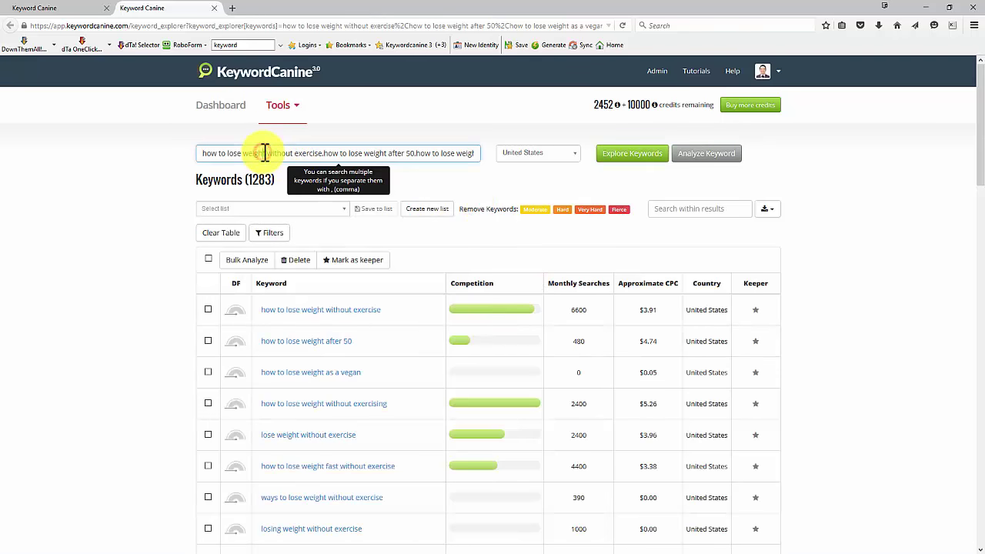
Step: Examine the related keywords found for the three weight-loss phrases, with their competition, monthly searches and approximate CPC
drag(267, 154, 159, 154)
click(146, 173)
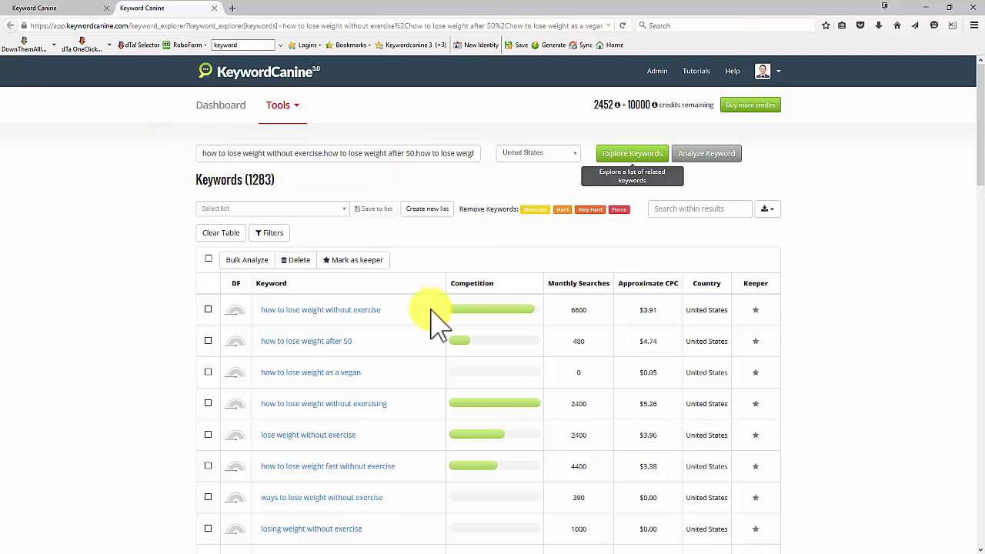
scroll(231, 339, down, 5)
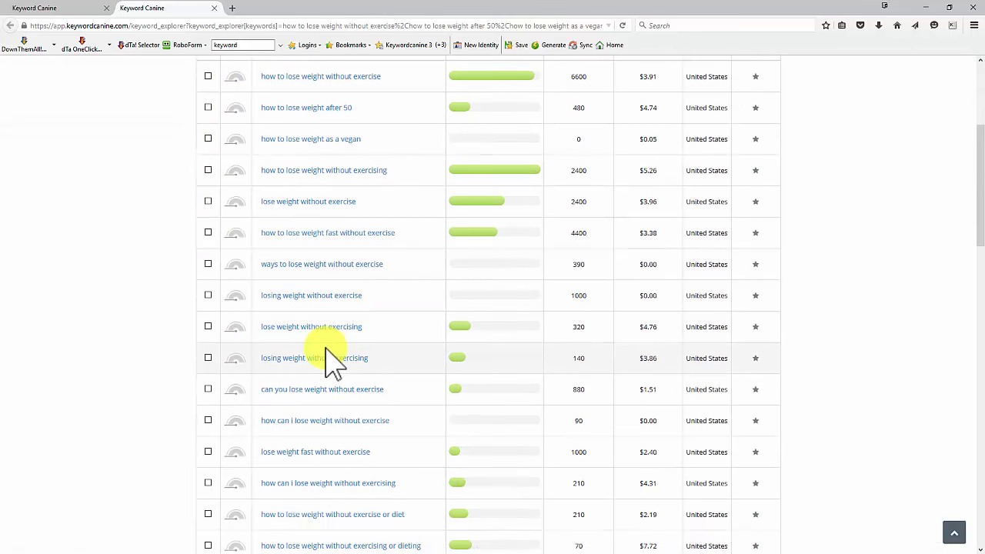
scroll(327, 360, up, 5)
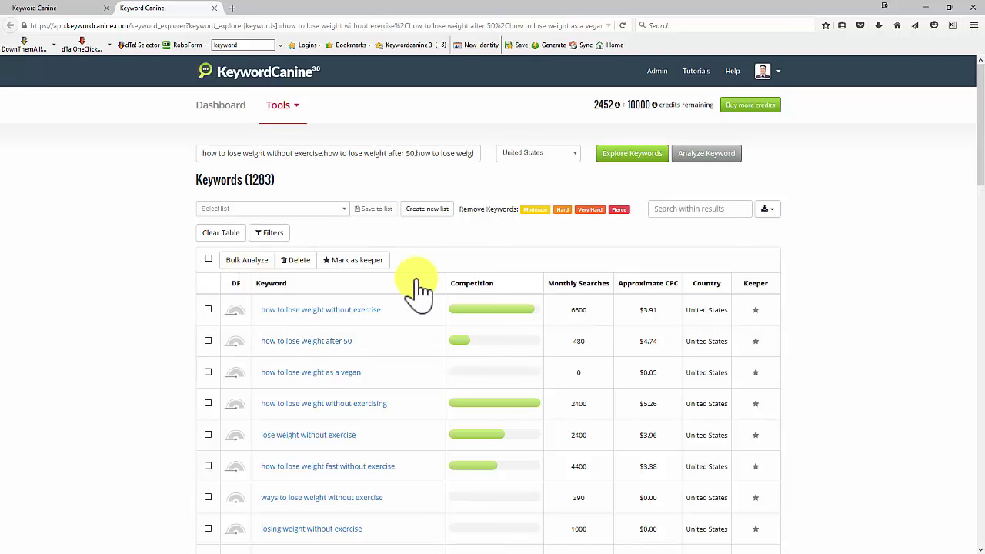
Step: Filter the related keywords to those with a competition of 50 or more
click(275, 232)
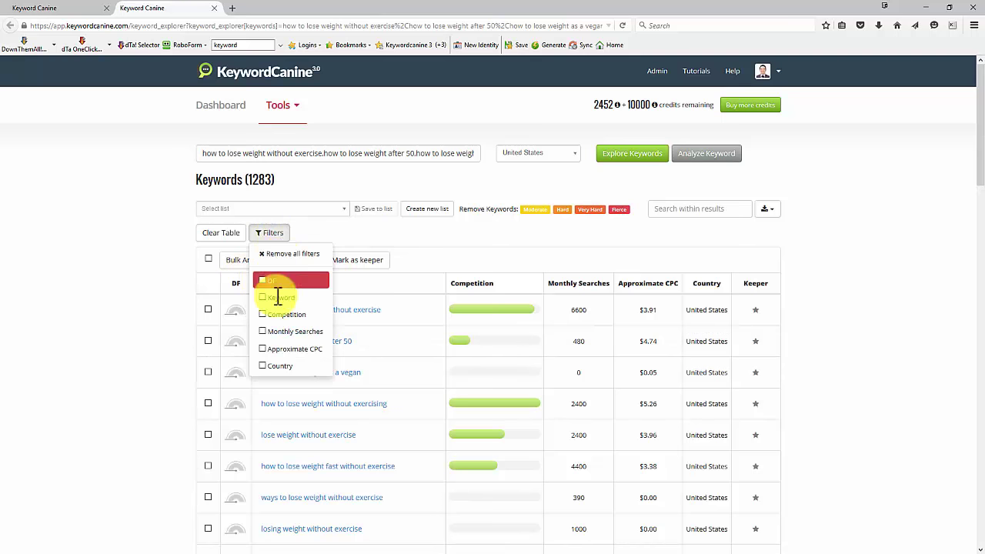
click(264, 315)
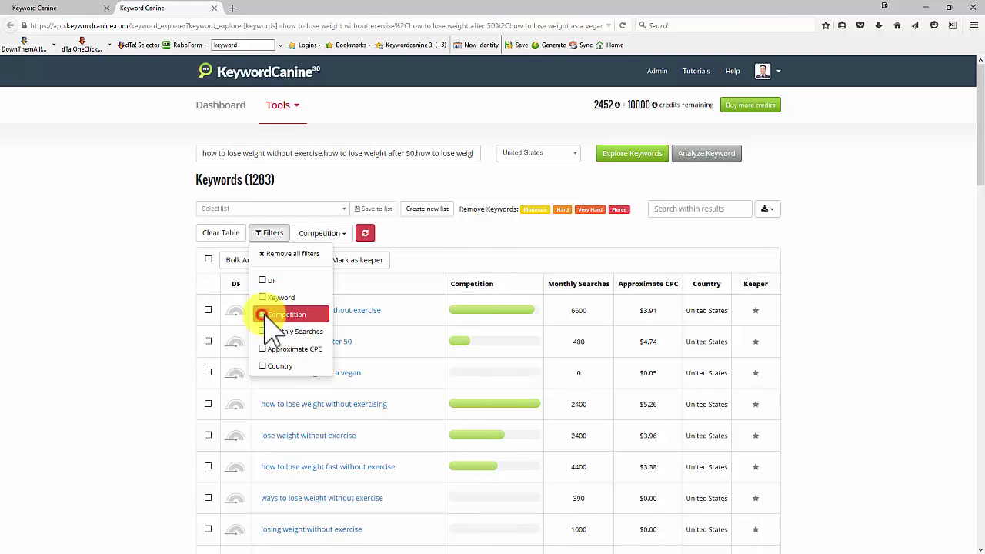
click(338, 233)
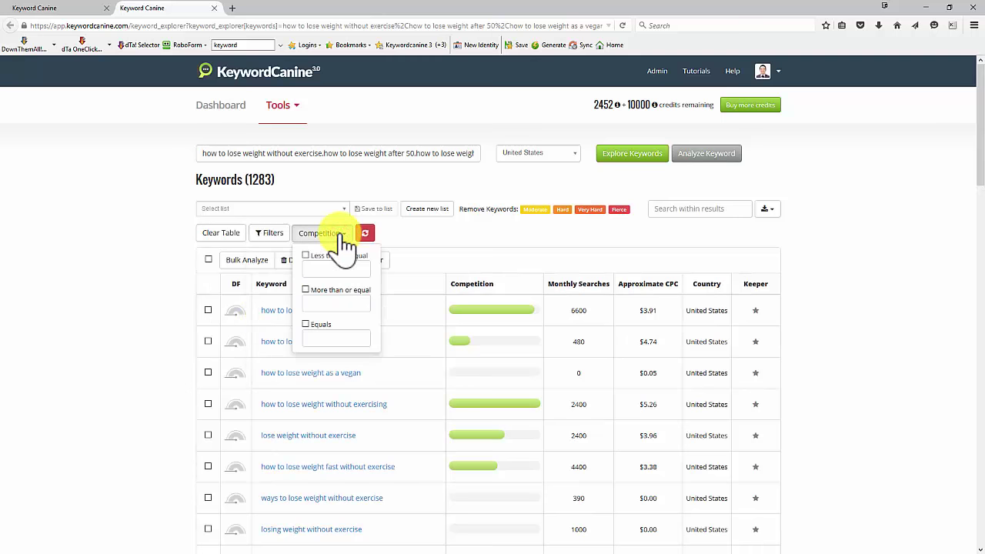
click(316, 300)
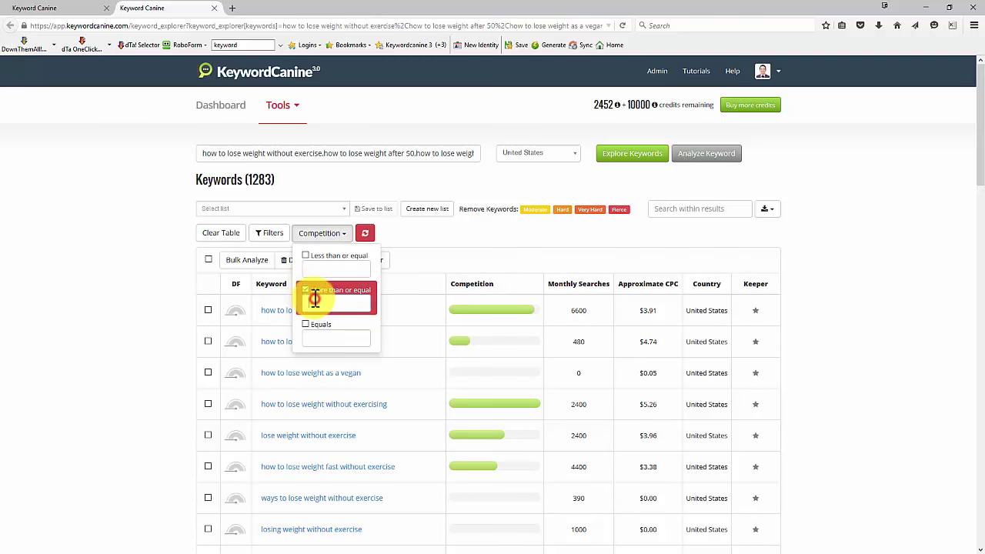
text(50)
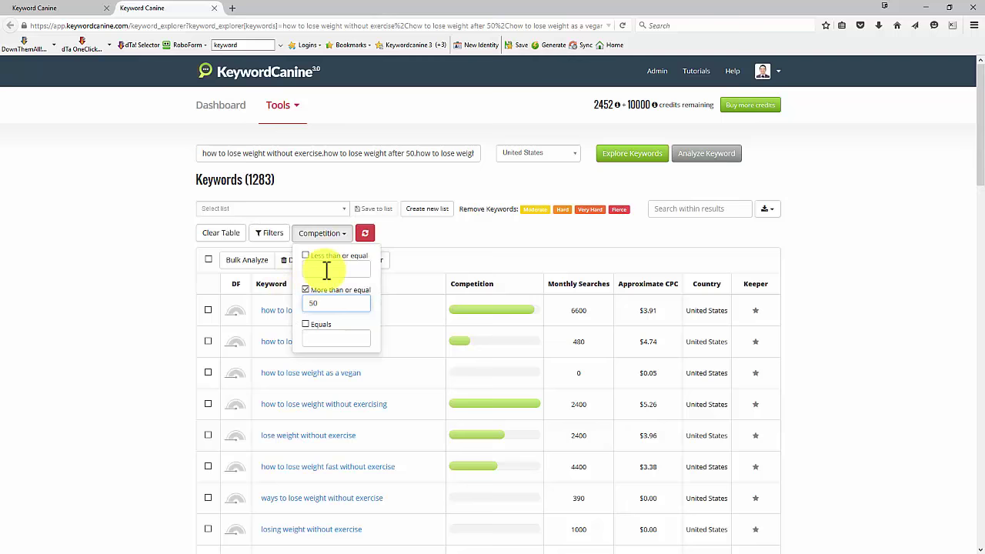
click(366, 233)
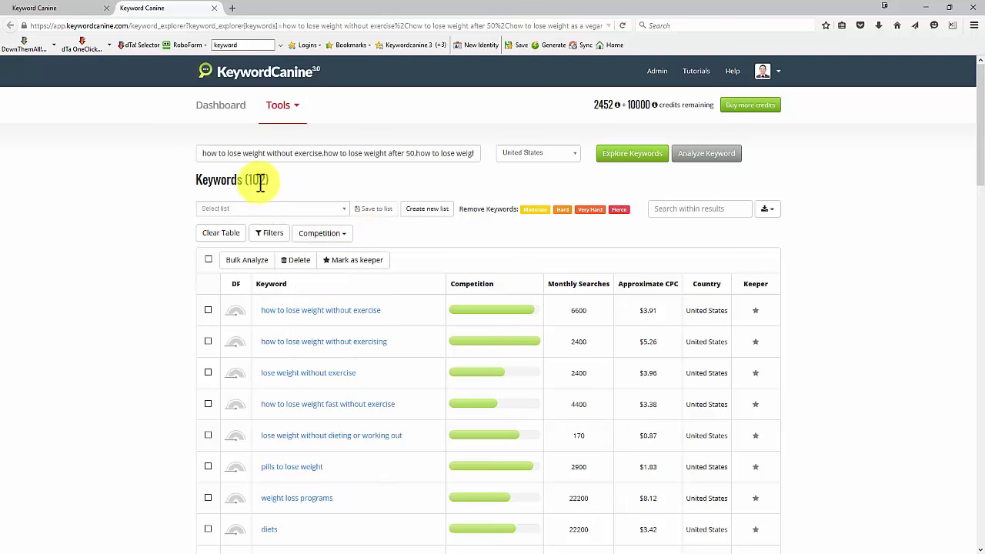
Step: Add a monthly searches filter with a more-than-or-equal minimum and apply it to the keyword list
click(271, 234)
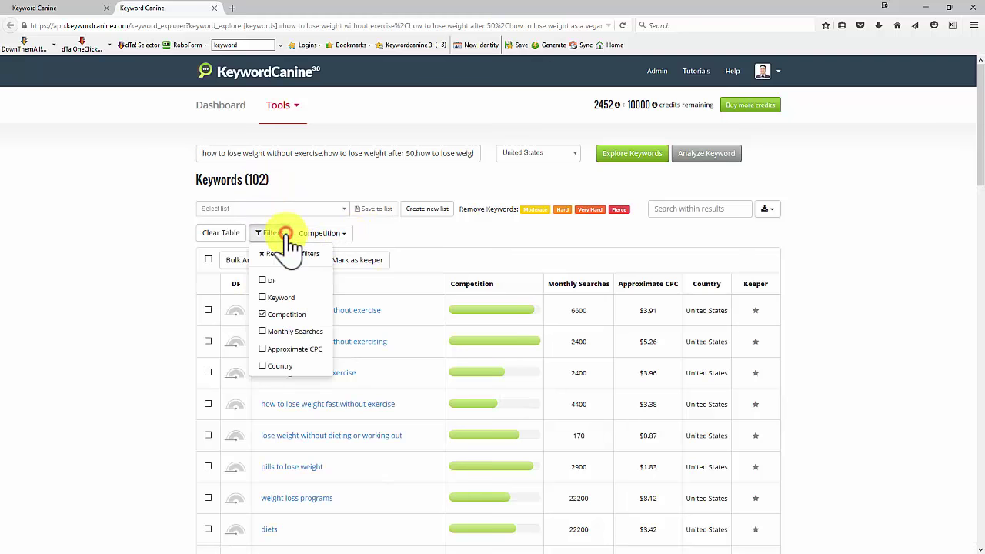
click(263, 331)
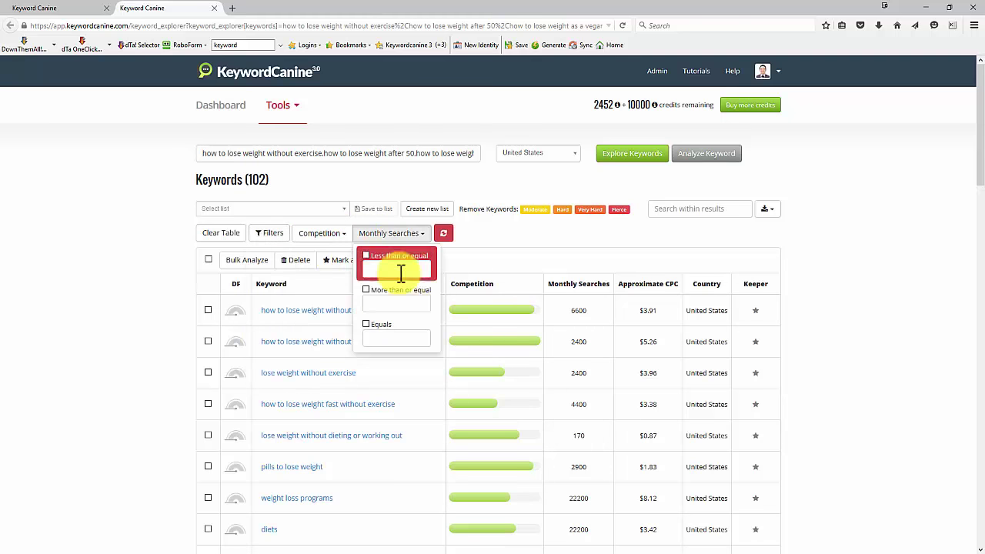
click(365, 291)
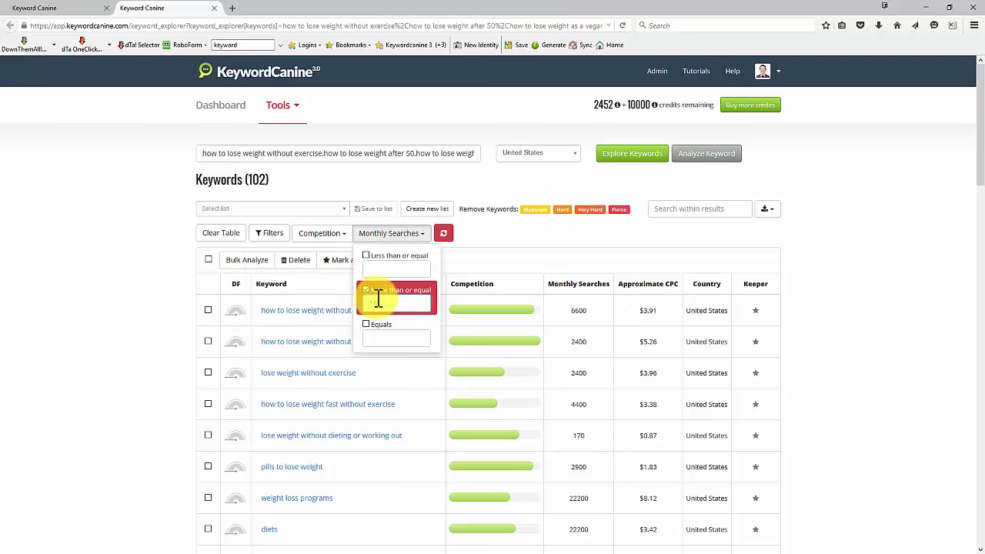
click(443, 233)
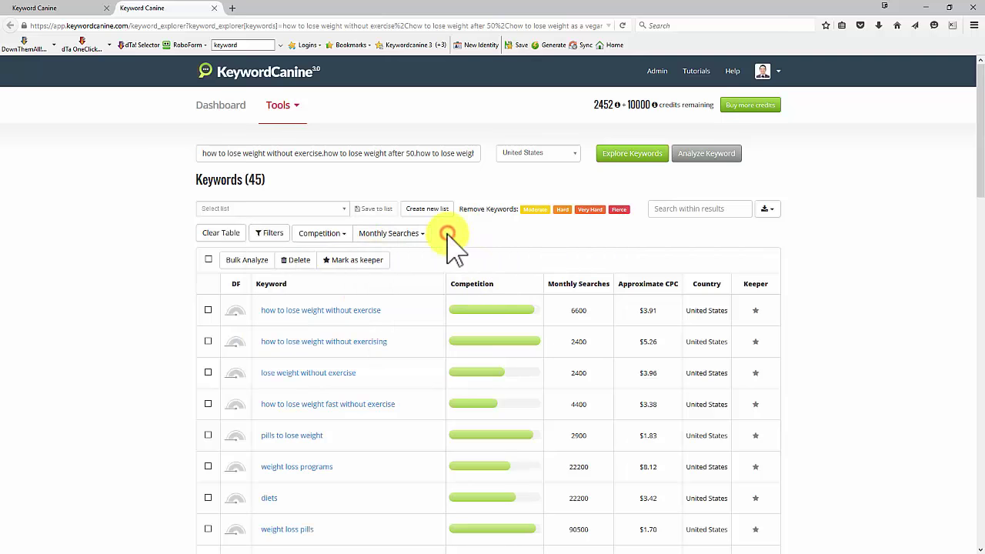
Step: Add an approximate CPC filter of 3 or more and apply it to the keyword list
click(271, 233)
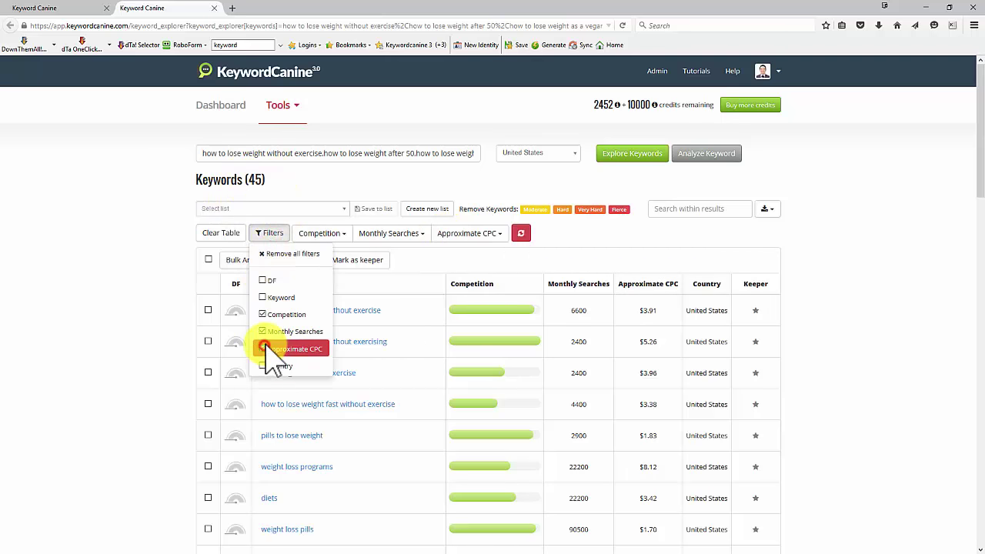
click(471, 234)
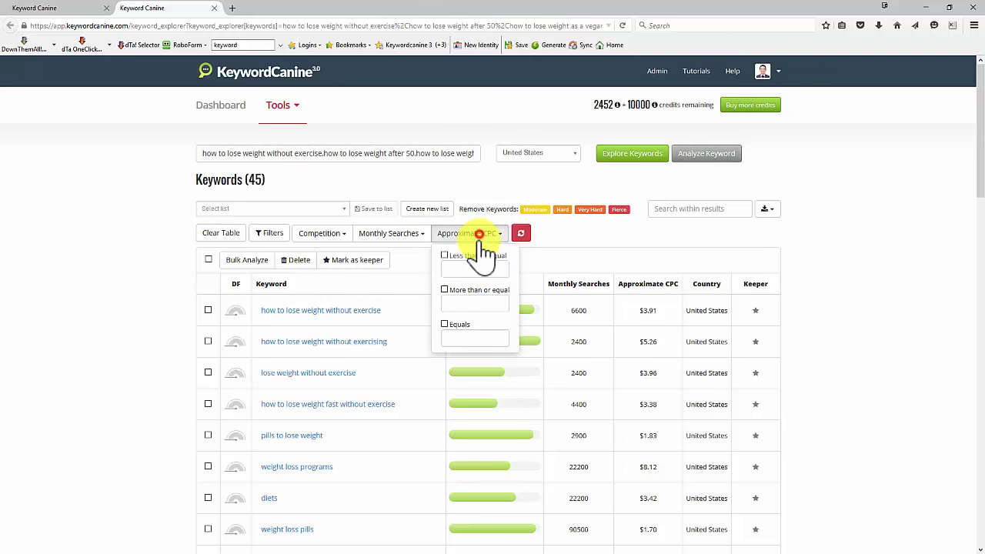
click(445, 290)
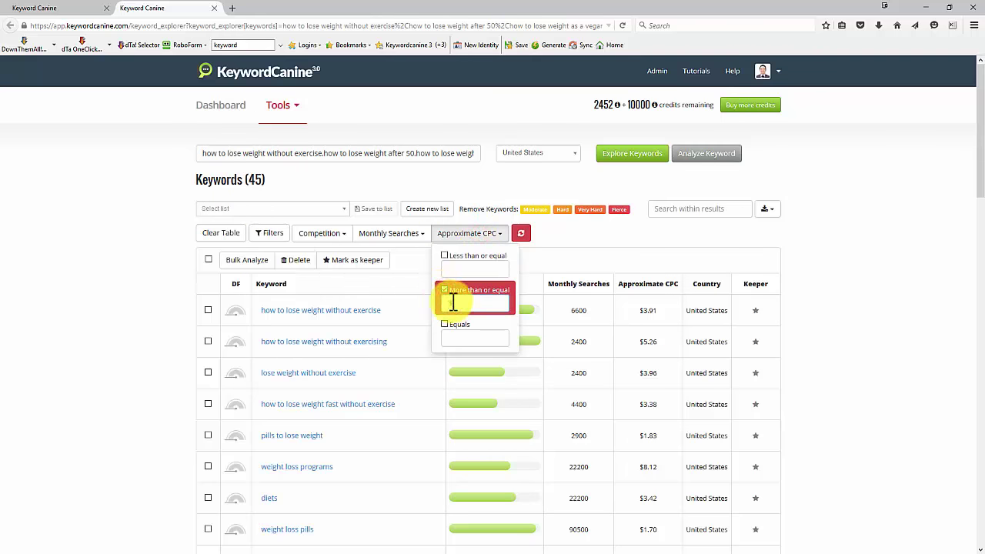
text(3)
click(521, 233)
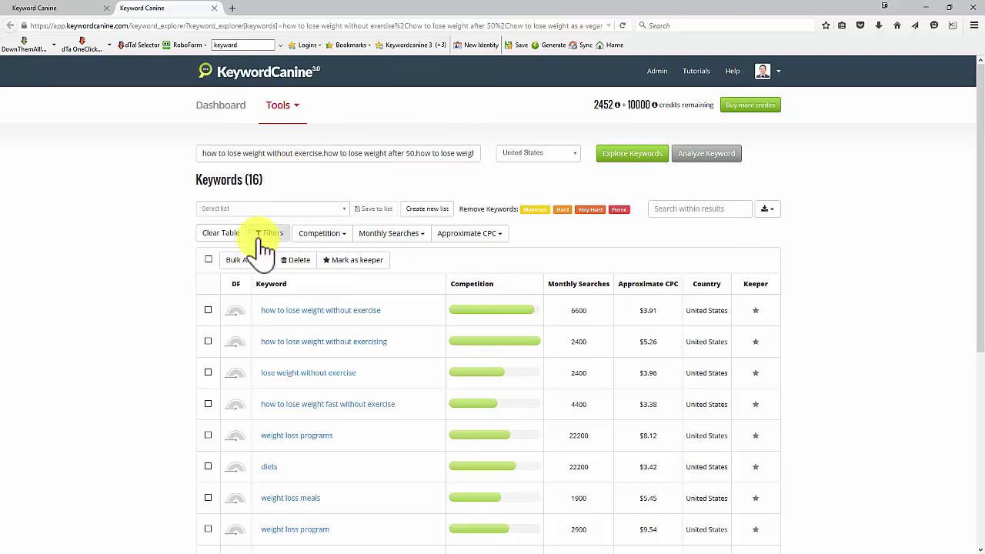
Step: Select all the filtered keywords and run a bulk analysis of their difficulty
click(208, 259)
scroll(213, 362, down, 3)
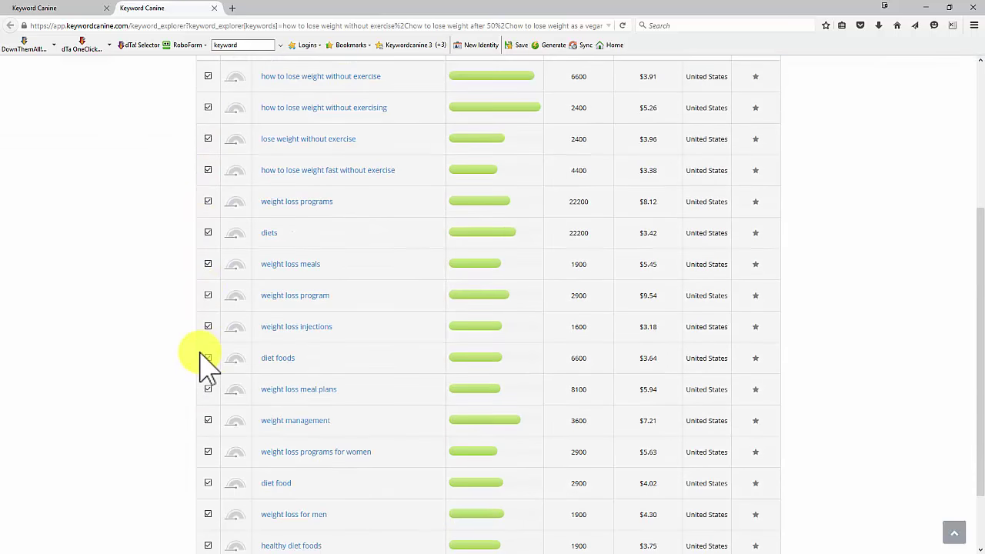
scroll(202, 355, up, 3)
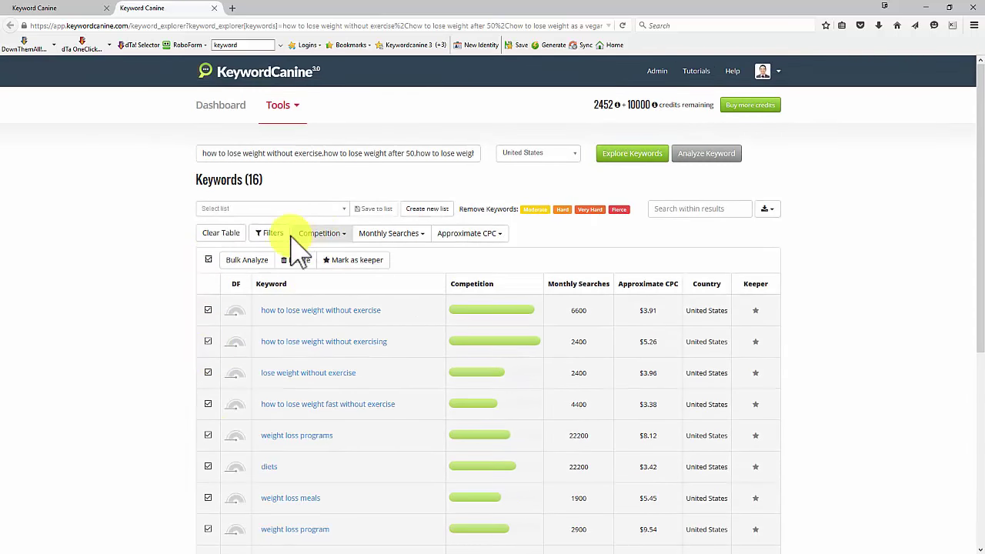
click(252, 262)
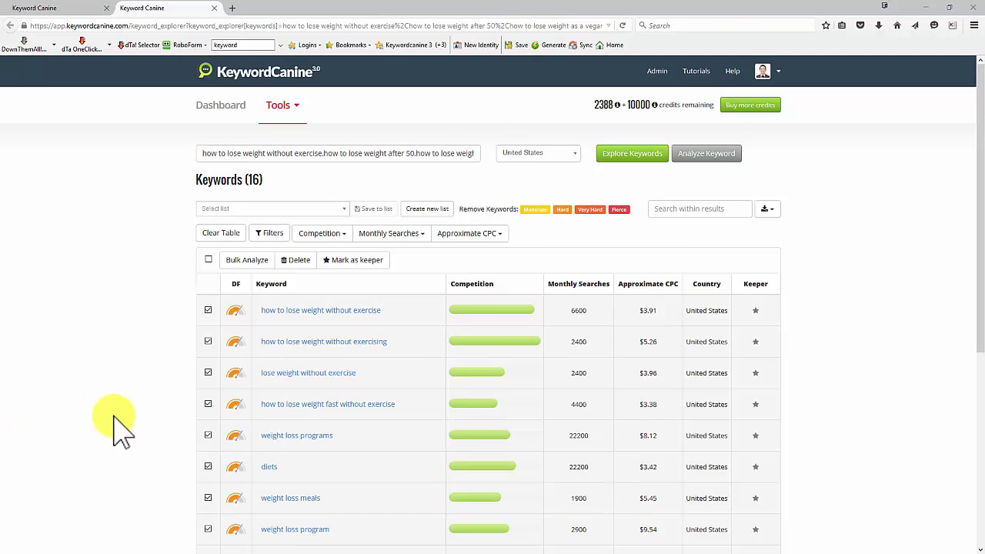
Step: Review the difficulty ratings of the analyzed keywords and remove the Very Hard ones from the list
scroll(229, 396, down, 3)
scroll(231, 392, down, 3)
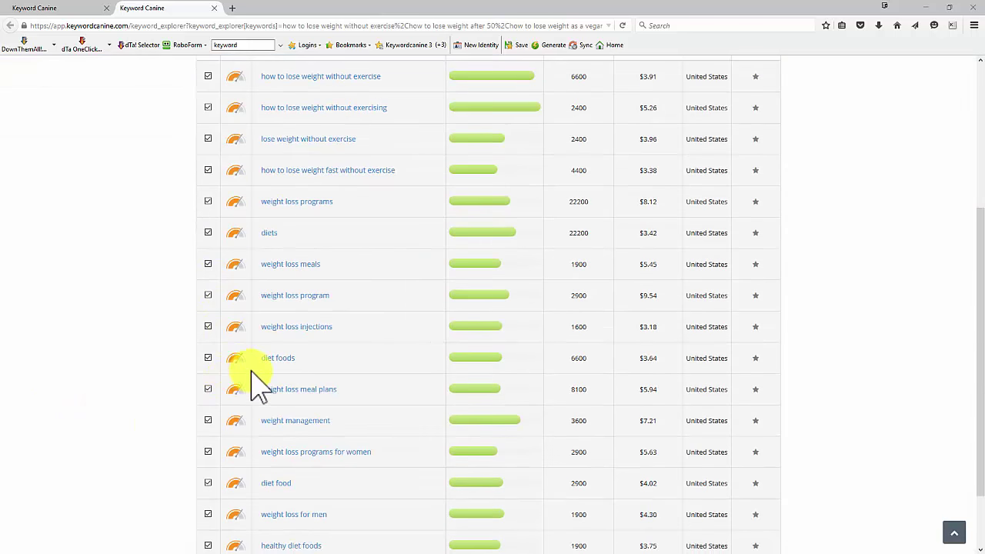
scroll(257, 385, up, 4)
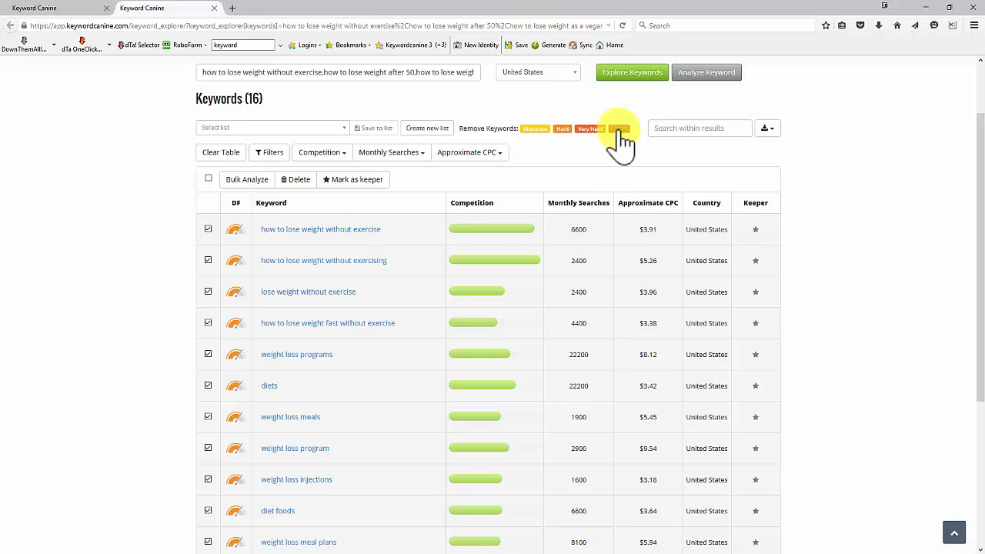
click(590, 129)
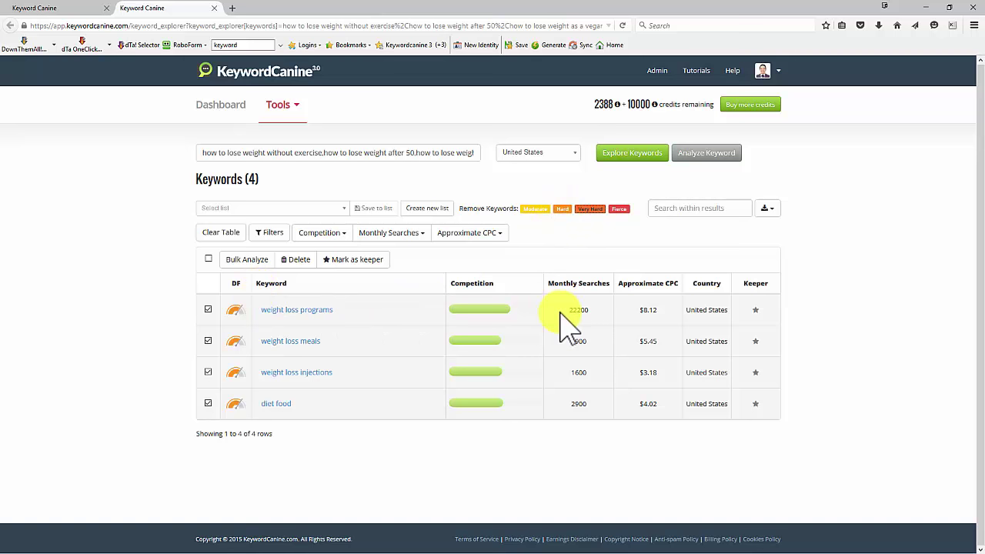
Step: Open the keyword analysis for "weight loss injections" and examine its traffic data, SERP competition, difficulty and available domains
click(297, 374)
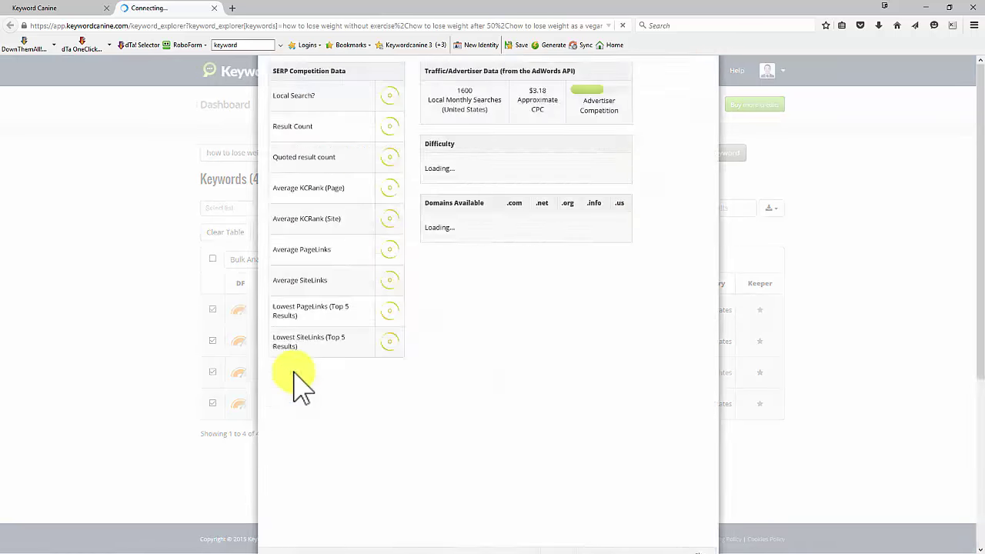
click(543, 153)
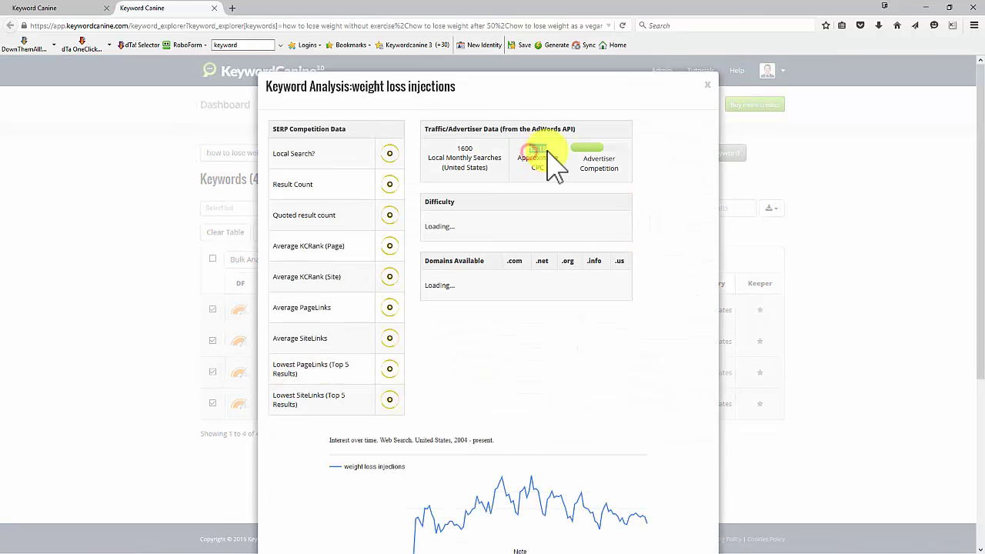
double_click(461, 149)
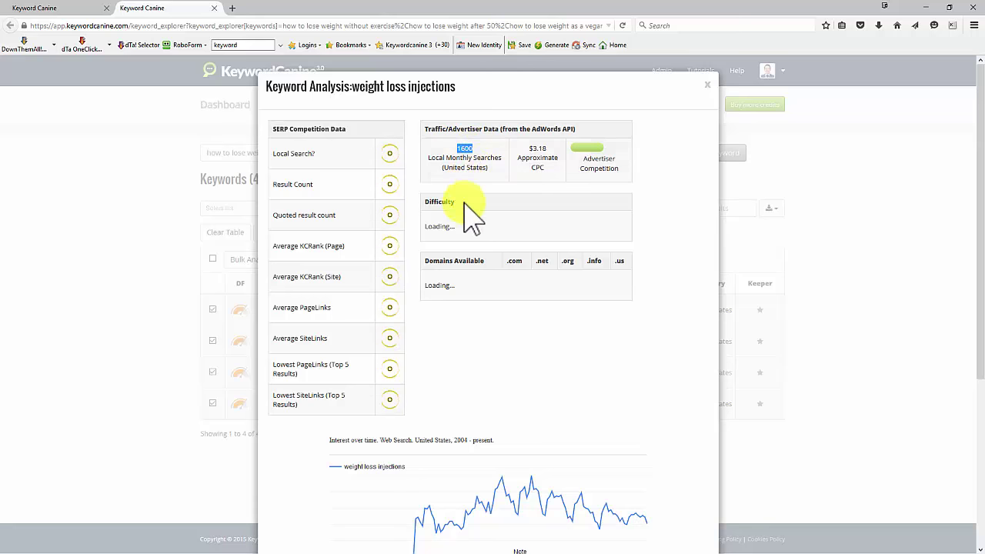
scroll(477, 385, down, 2)
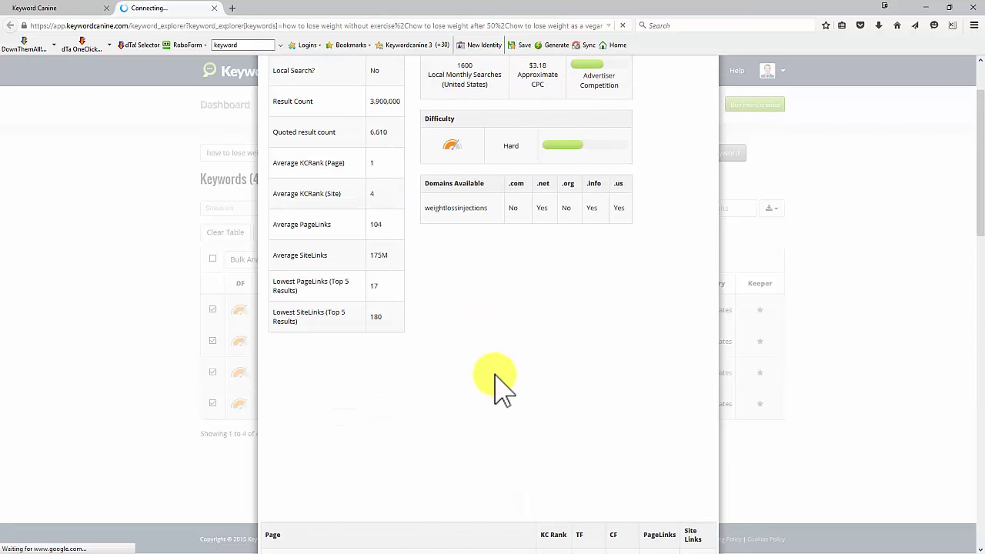
scroll(400, 270, up, 2)
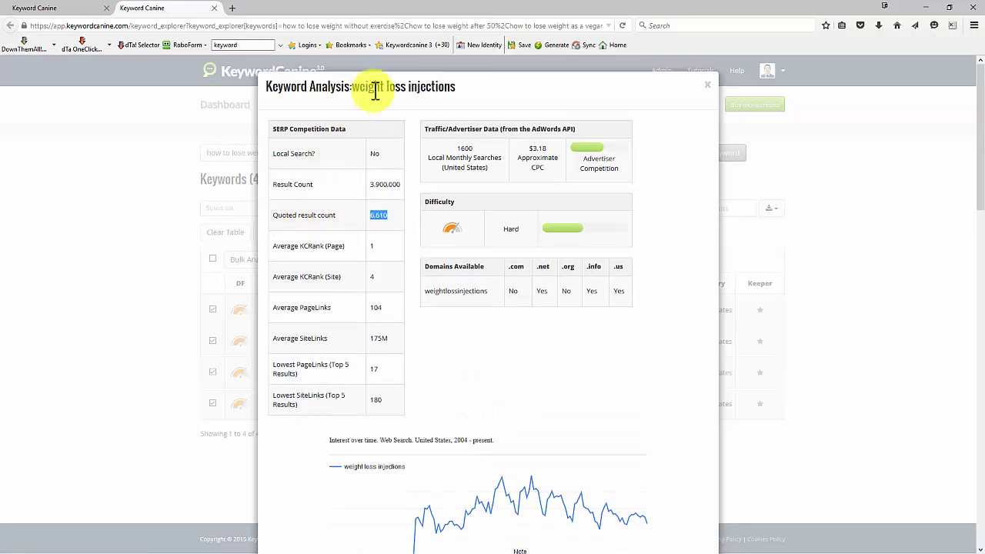
drag(353, 88, 450, 88)
click(536, 287)
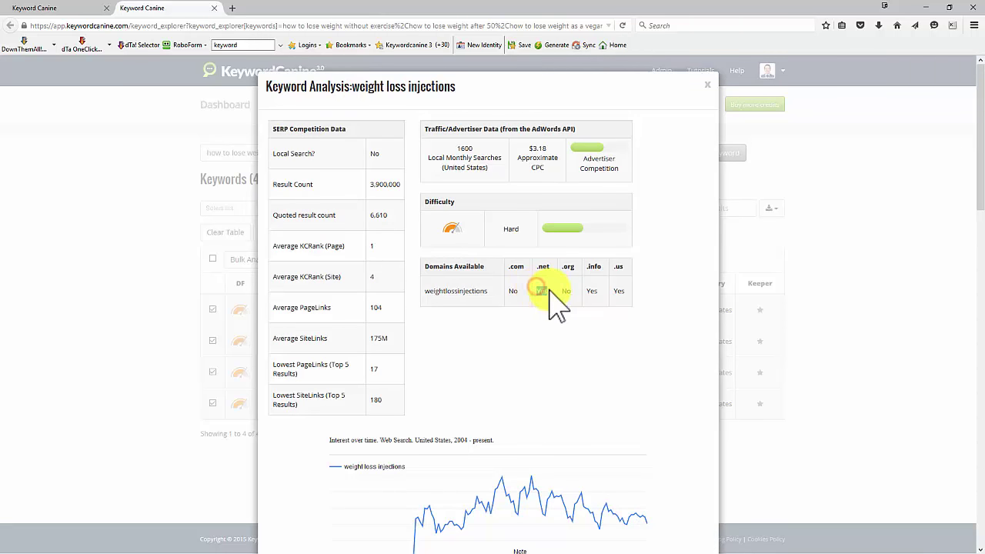
drag(496, 291, 428, 303)
click(493, 339)
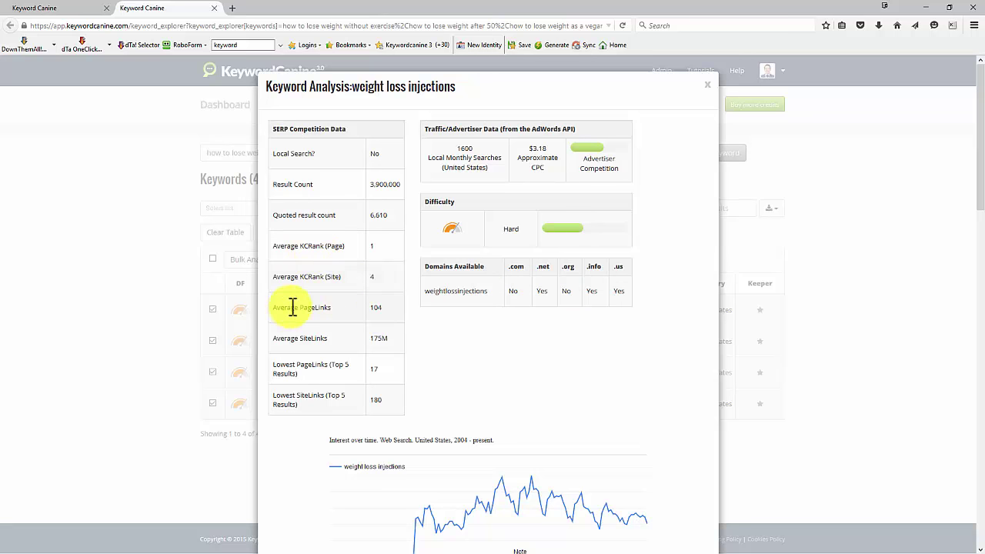
Step: Examine the interest-over-time trend and the top-ranking pages' KC Rank, TF, CF and link metrics for "weight loss injections"
scroll(470, 296, down, 3)
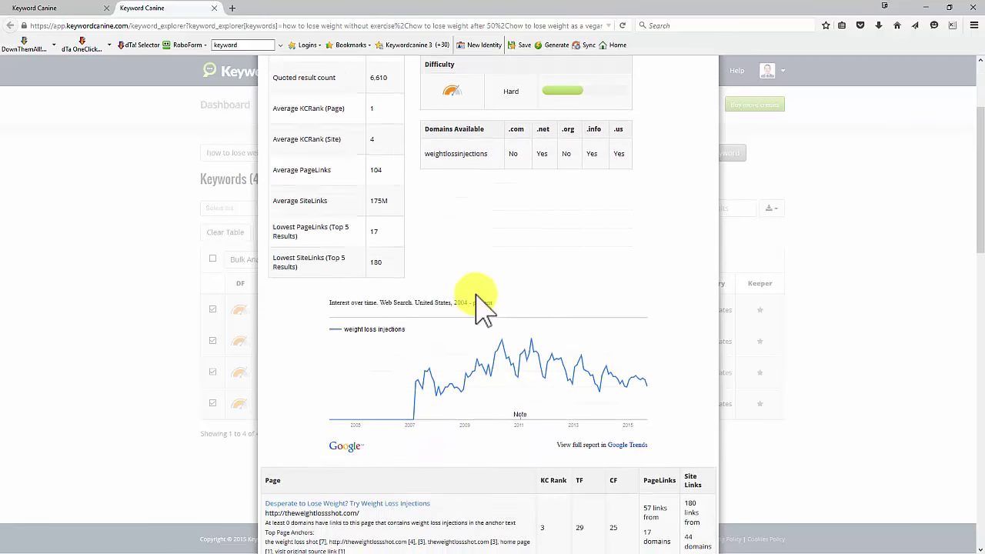
scroll(473, 300, down, 3)
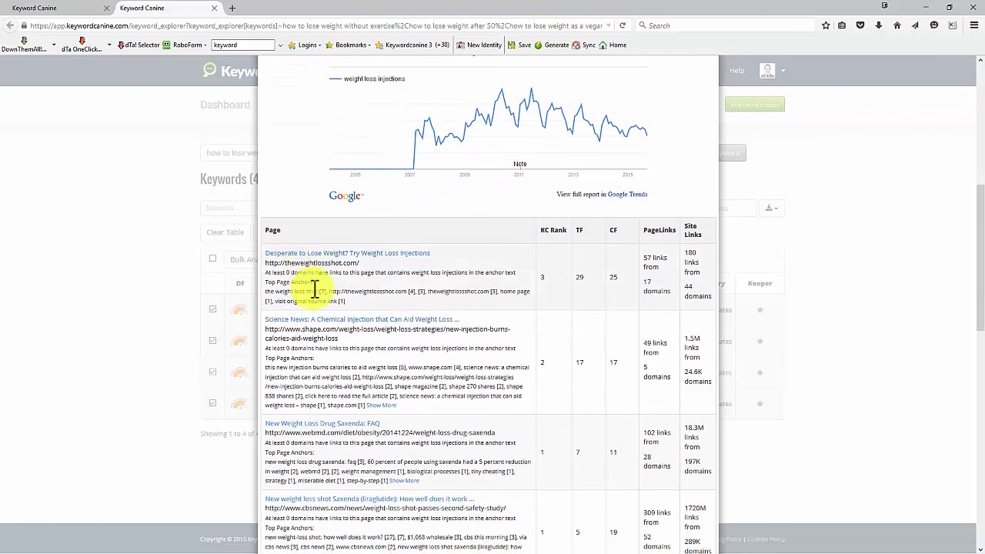
scroll(319, 291, down, 1)
scroll(319, 291, down, 1)
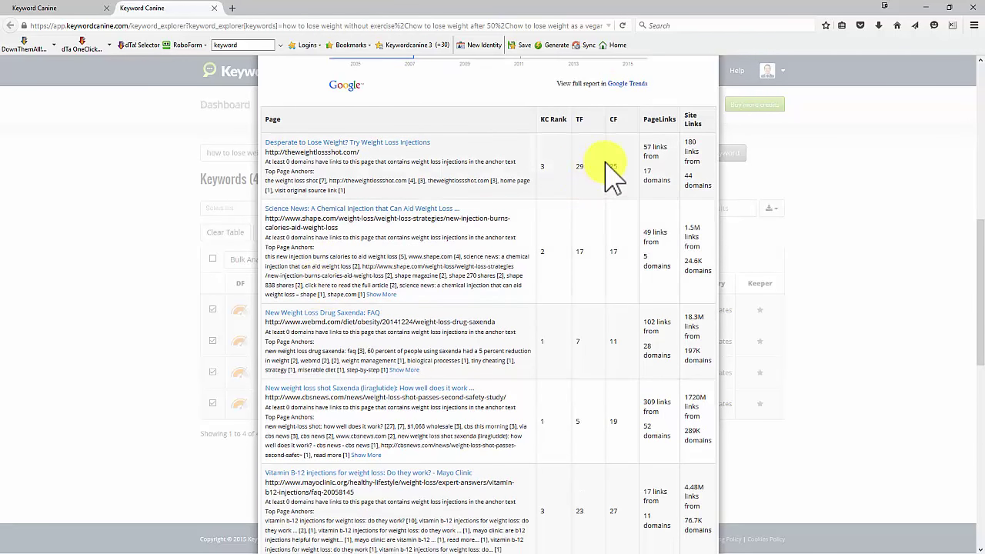
scroll(611, 352, down, 2)
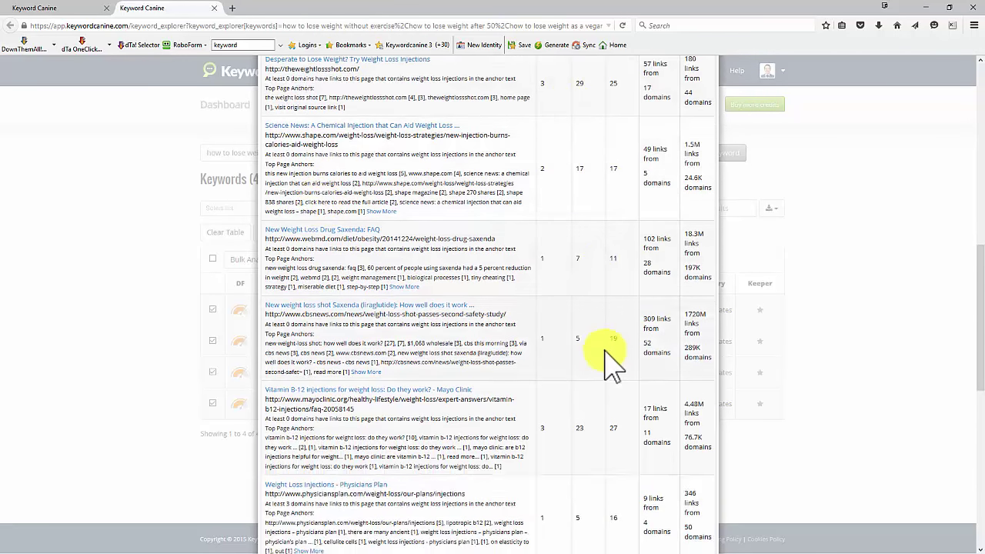
scroll(605, 386, down, 1)
scroll(605, 386, up, 3)
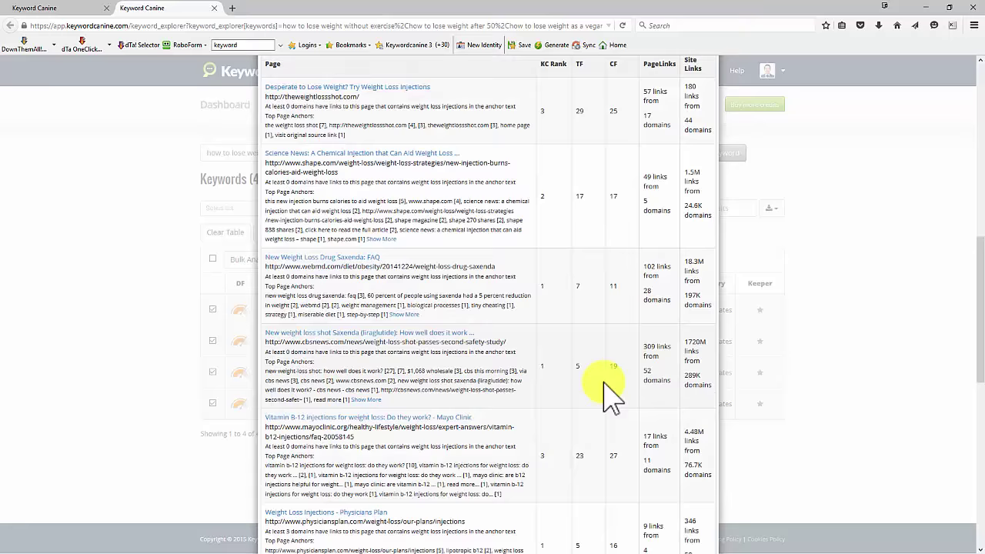
Step: Close the "weight loss injections" analysis and examine the traffic data and SERP competition data for "weight loss meals"
scroll(605, 389, up, 2)
scroll(623, 331, up, 10)
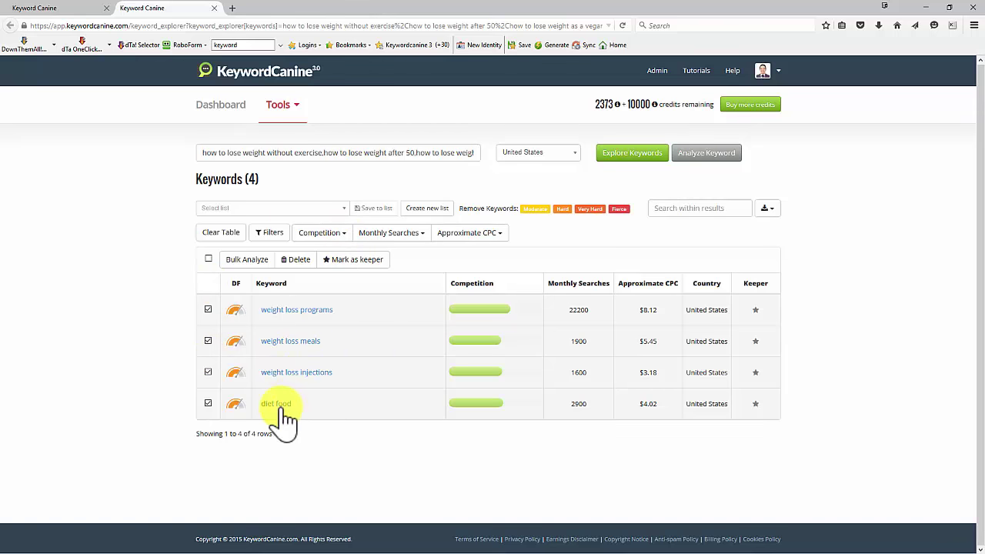
click(295, 340)
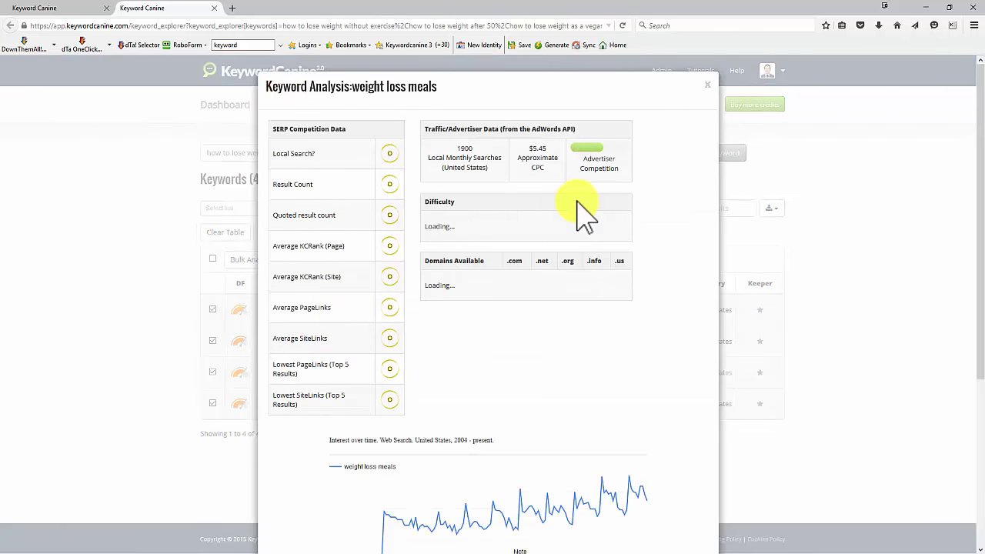
double_click(460, 148)
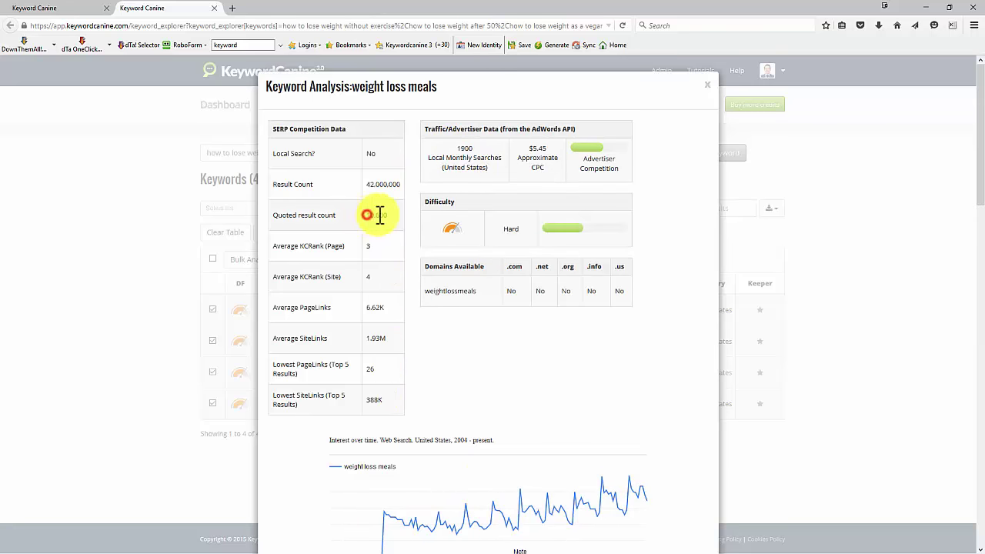
drag(384, 214, 388, 216)
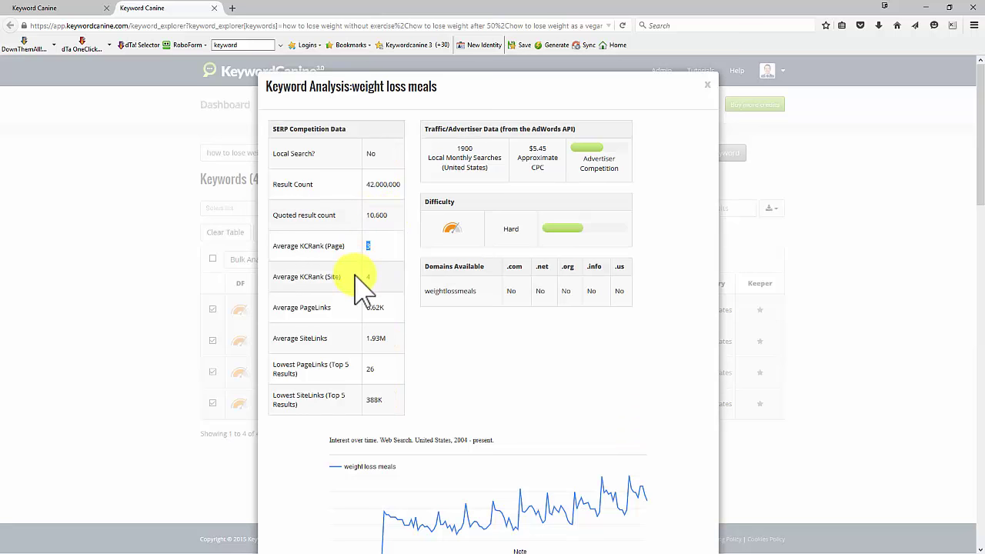
Step: Examine the interest-over-time trend and the top-ranking pages' KC Rank and link metrics for "weight loss meals", and close the analysis
scroll(376, 323, down, 1)
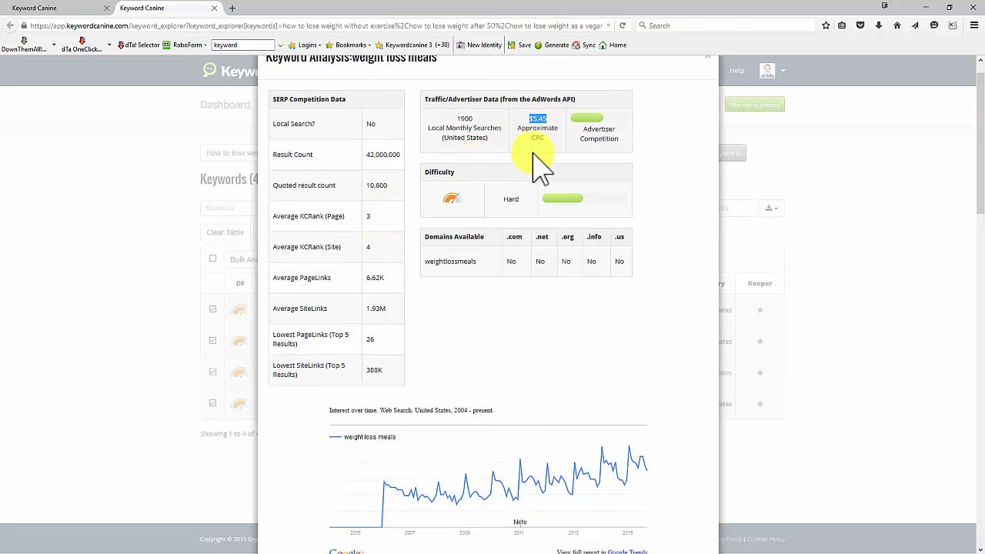
scroll(539, 162, down, 5)
scroll(551, 201, down, 4)
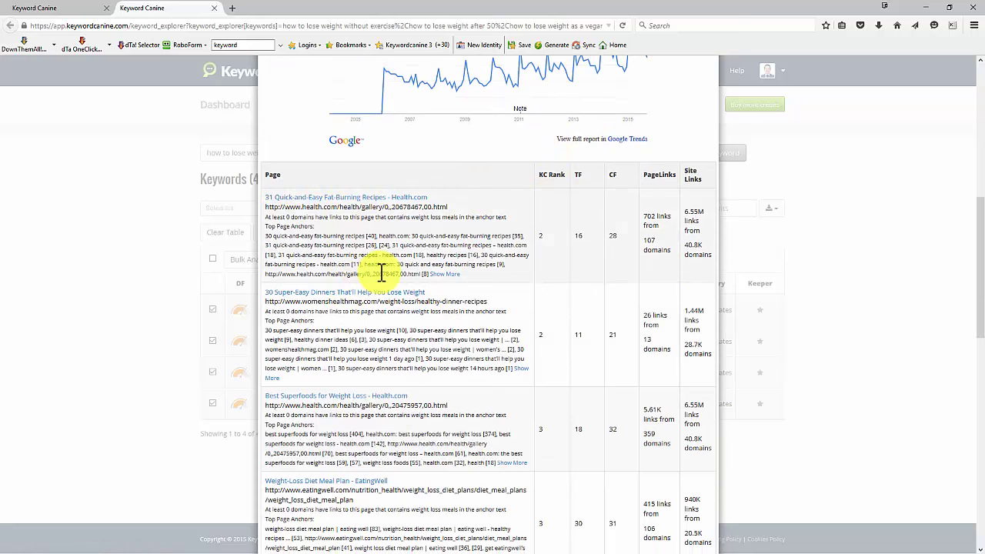
scroll(385, 277, down, 15)
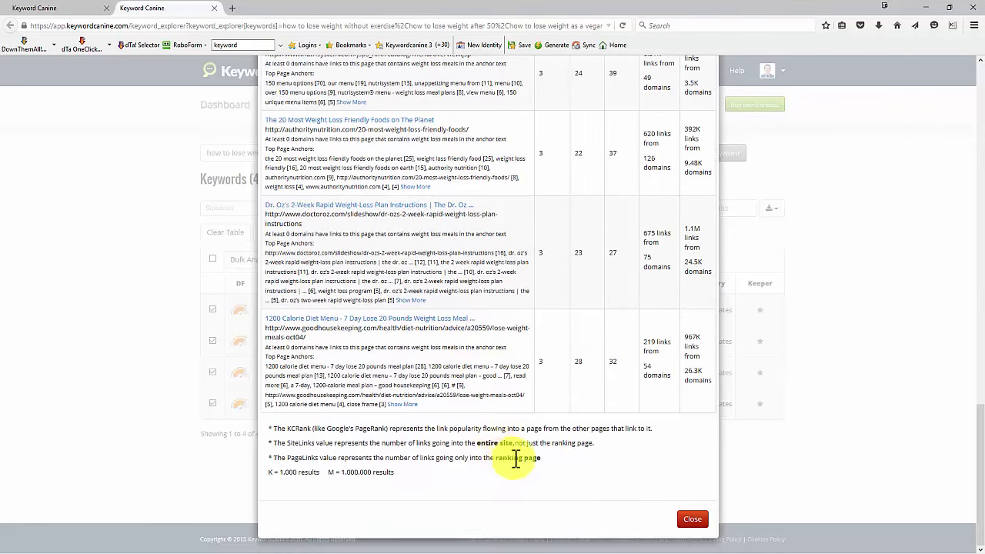
click(692, 520)
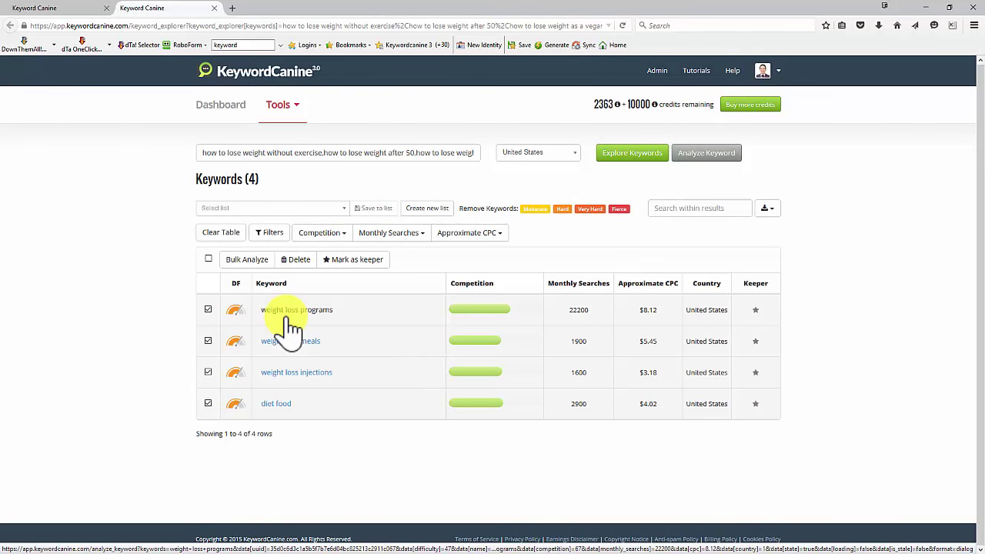
Step: Bring up the list of available keyword research tools
click(281, 108)
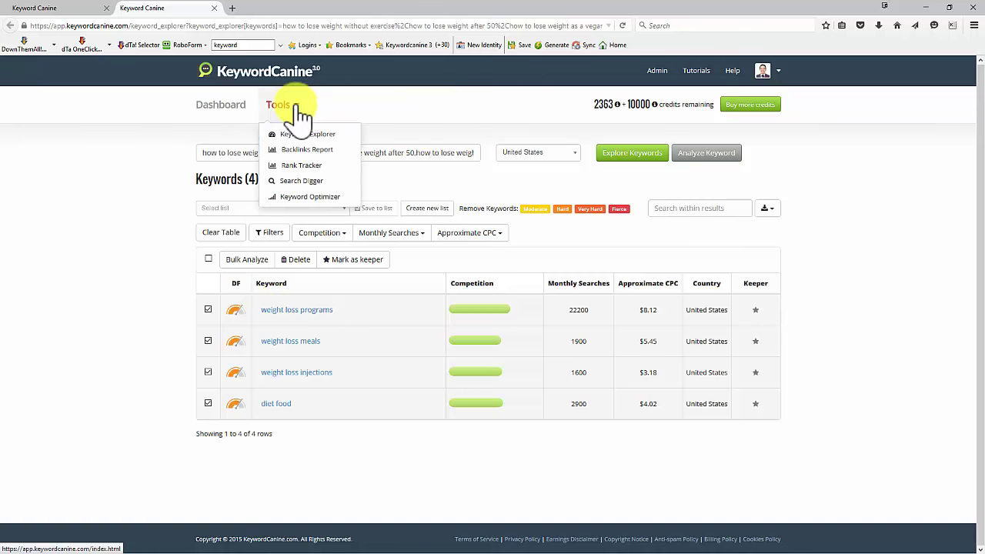